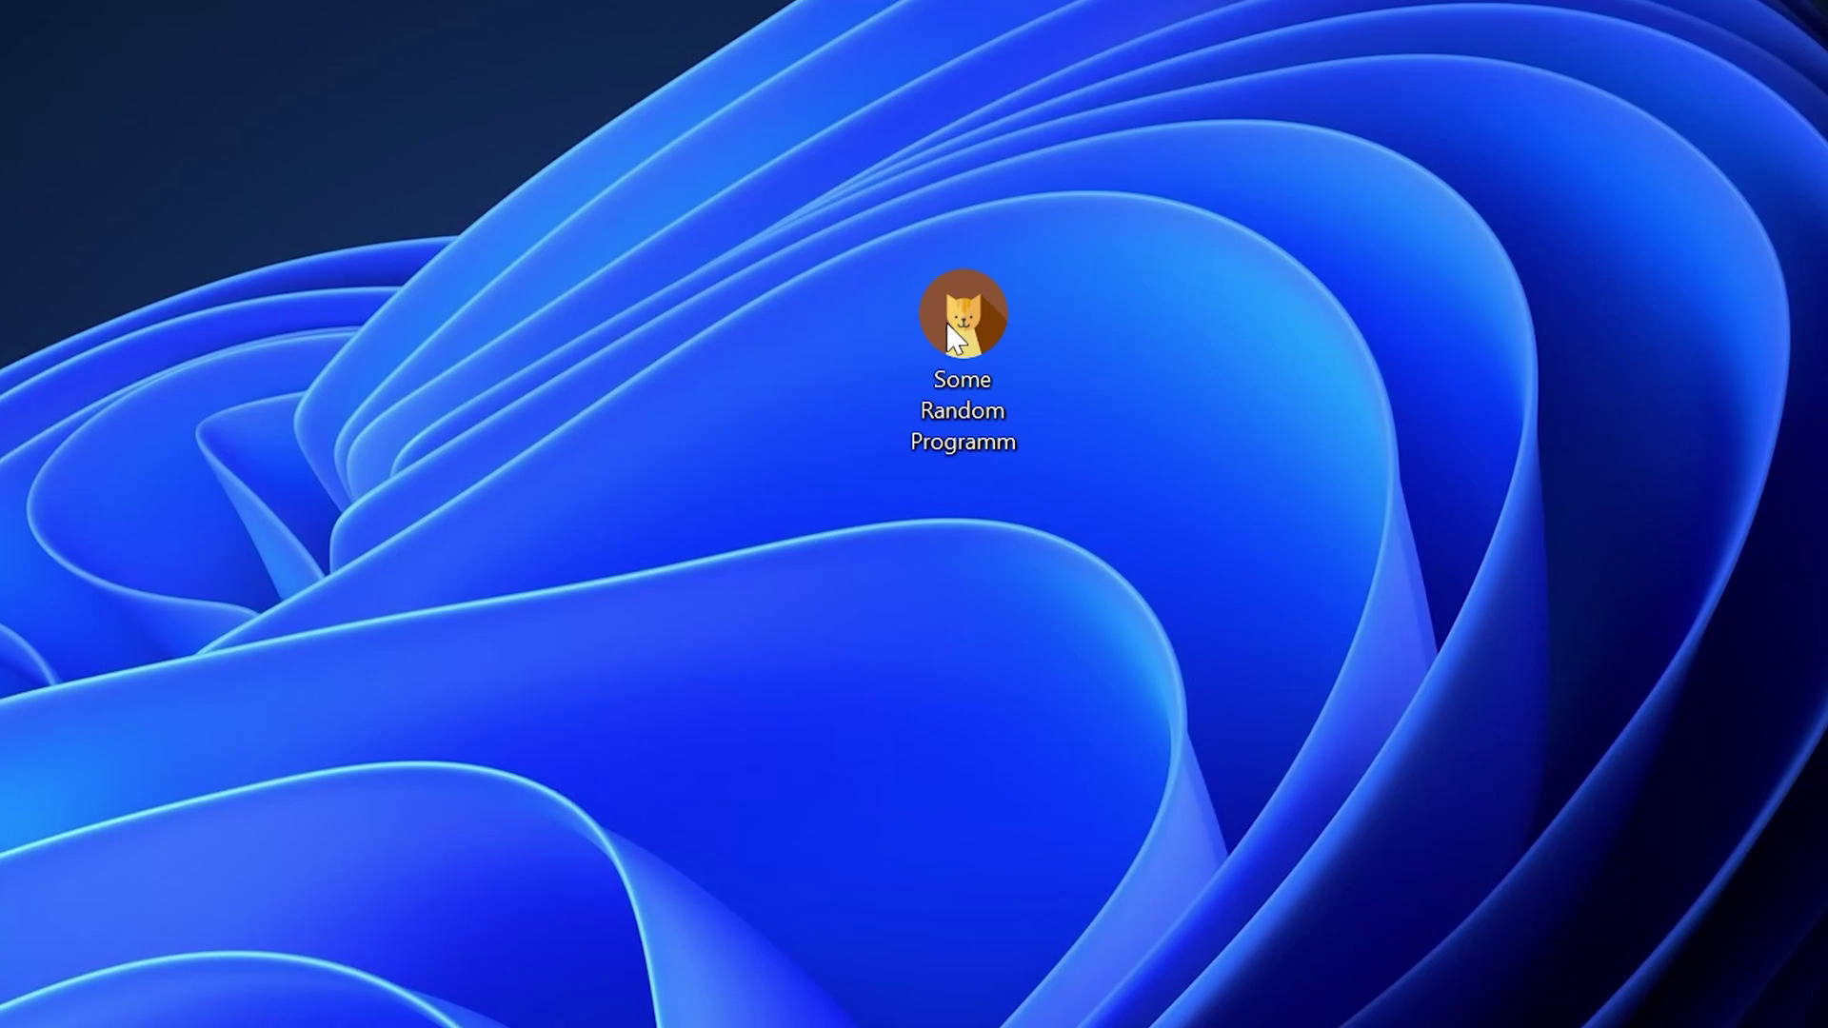
Launch Some Random Programm from its desktop shortcut to trigger the missing api-ms-win-core-localization-l1-2-0.dll error.
double_click(983, 309)
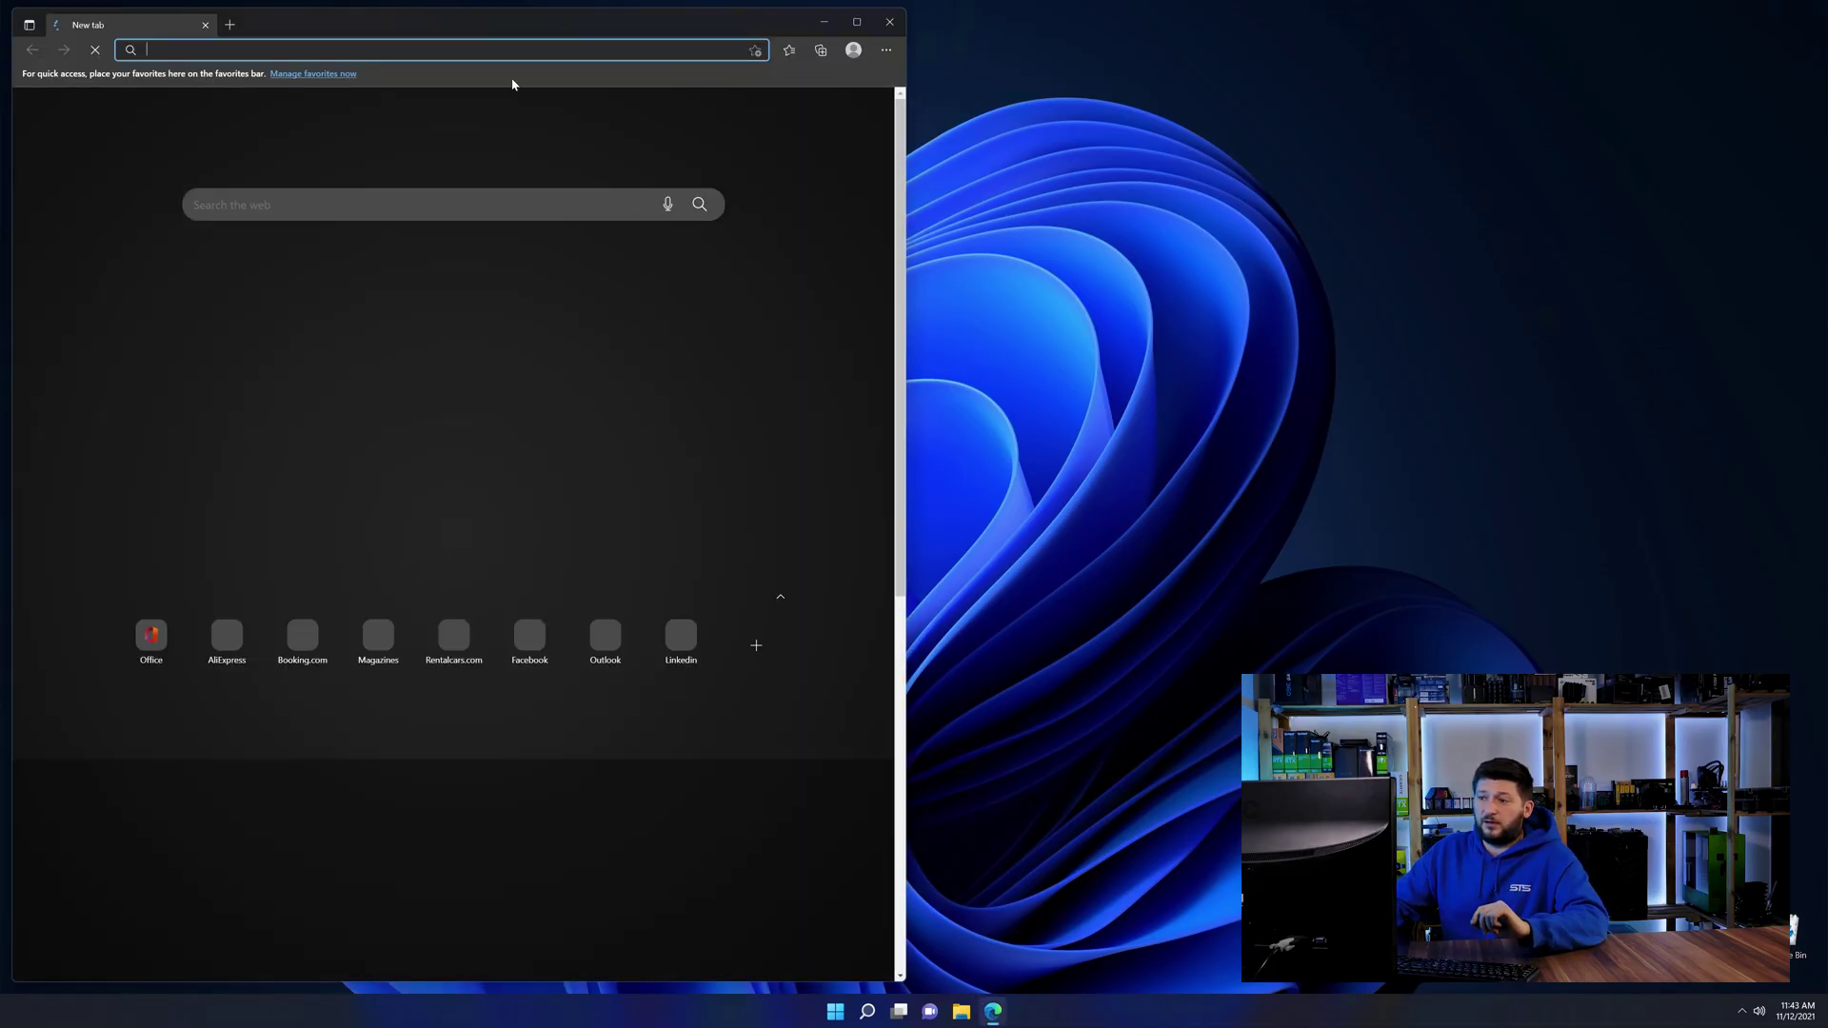
Load the STS download page for api-ms-win-core-localization-l1-2-0.dll and scroll to the download buttons.
type("https://www.sts-tutorial.com/download/api-ms-win-core-localization-l1-2-0")
key("Return")
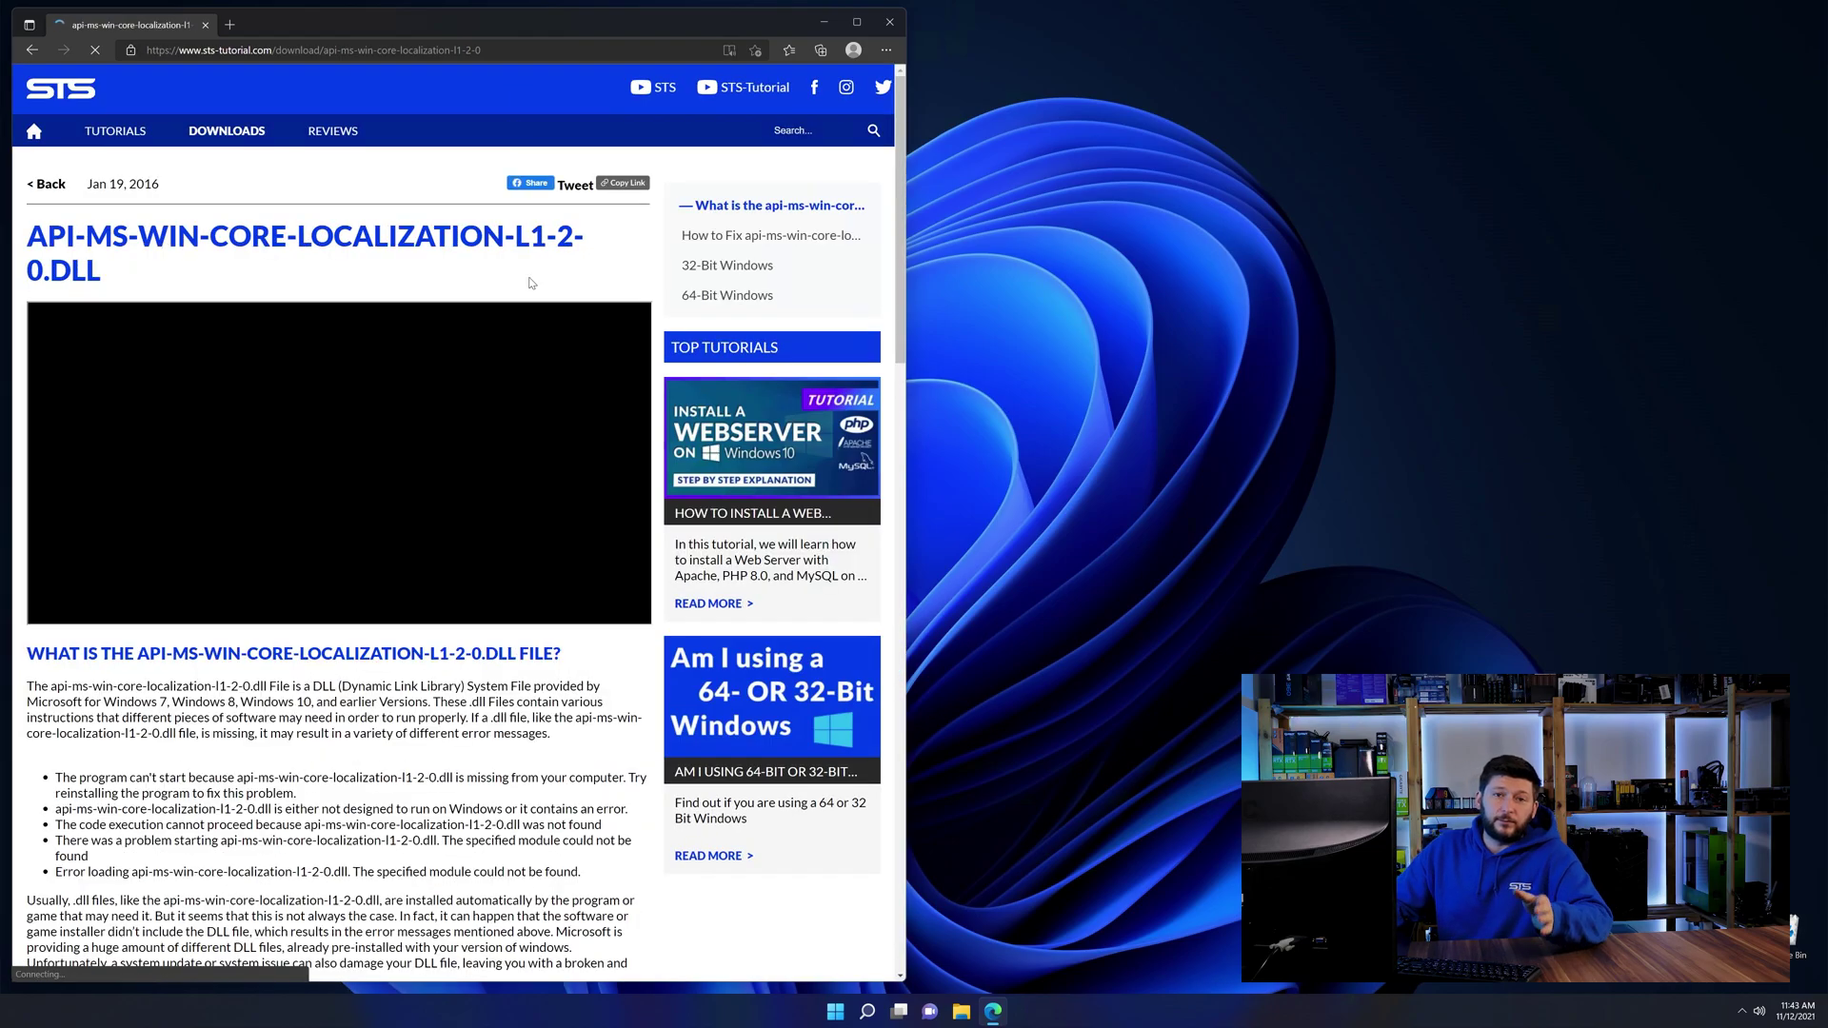
scroll(397, 393, "down", 10)
scroll(398, 394, "down", 8)
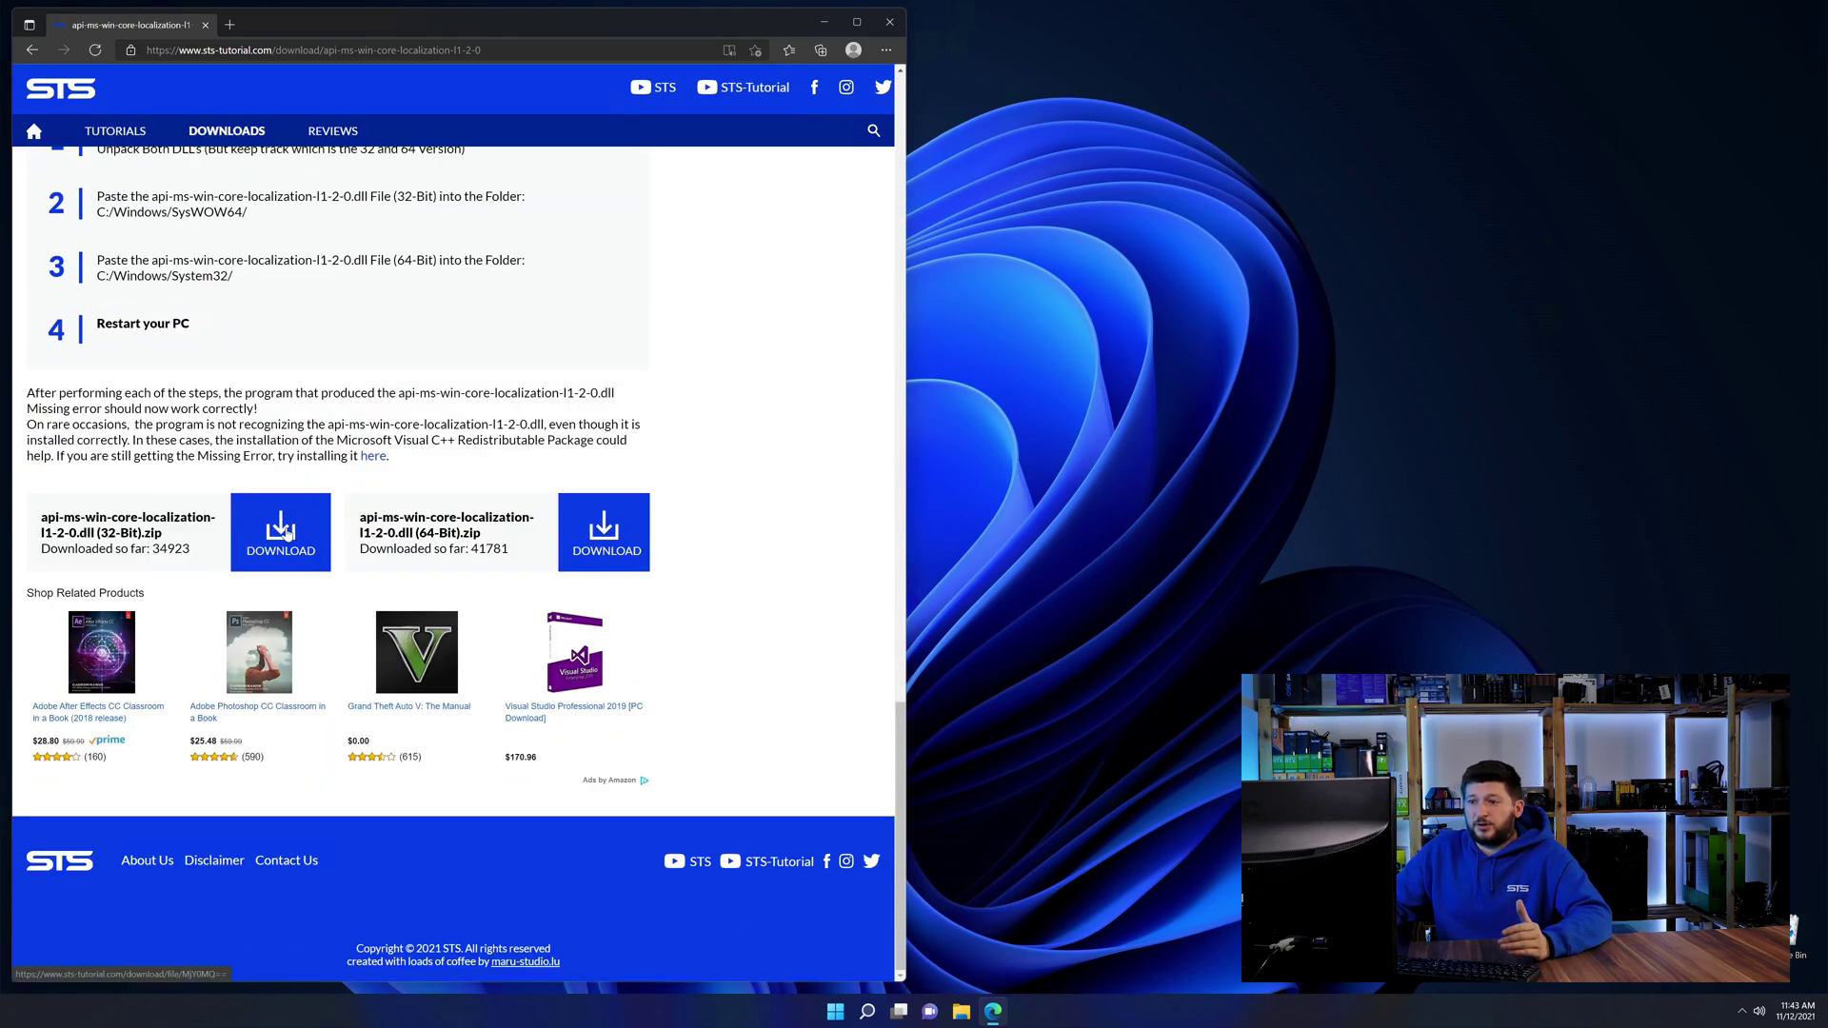
Download both the 32-bit and 64-bit DLL zips, then open the 32-bit archive.
middle_click(287, 533)
left_click(603, 532)
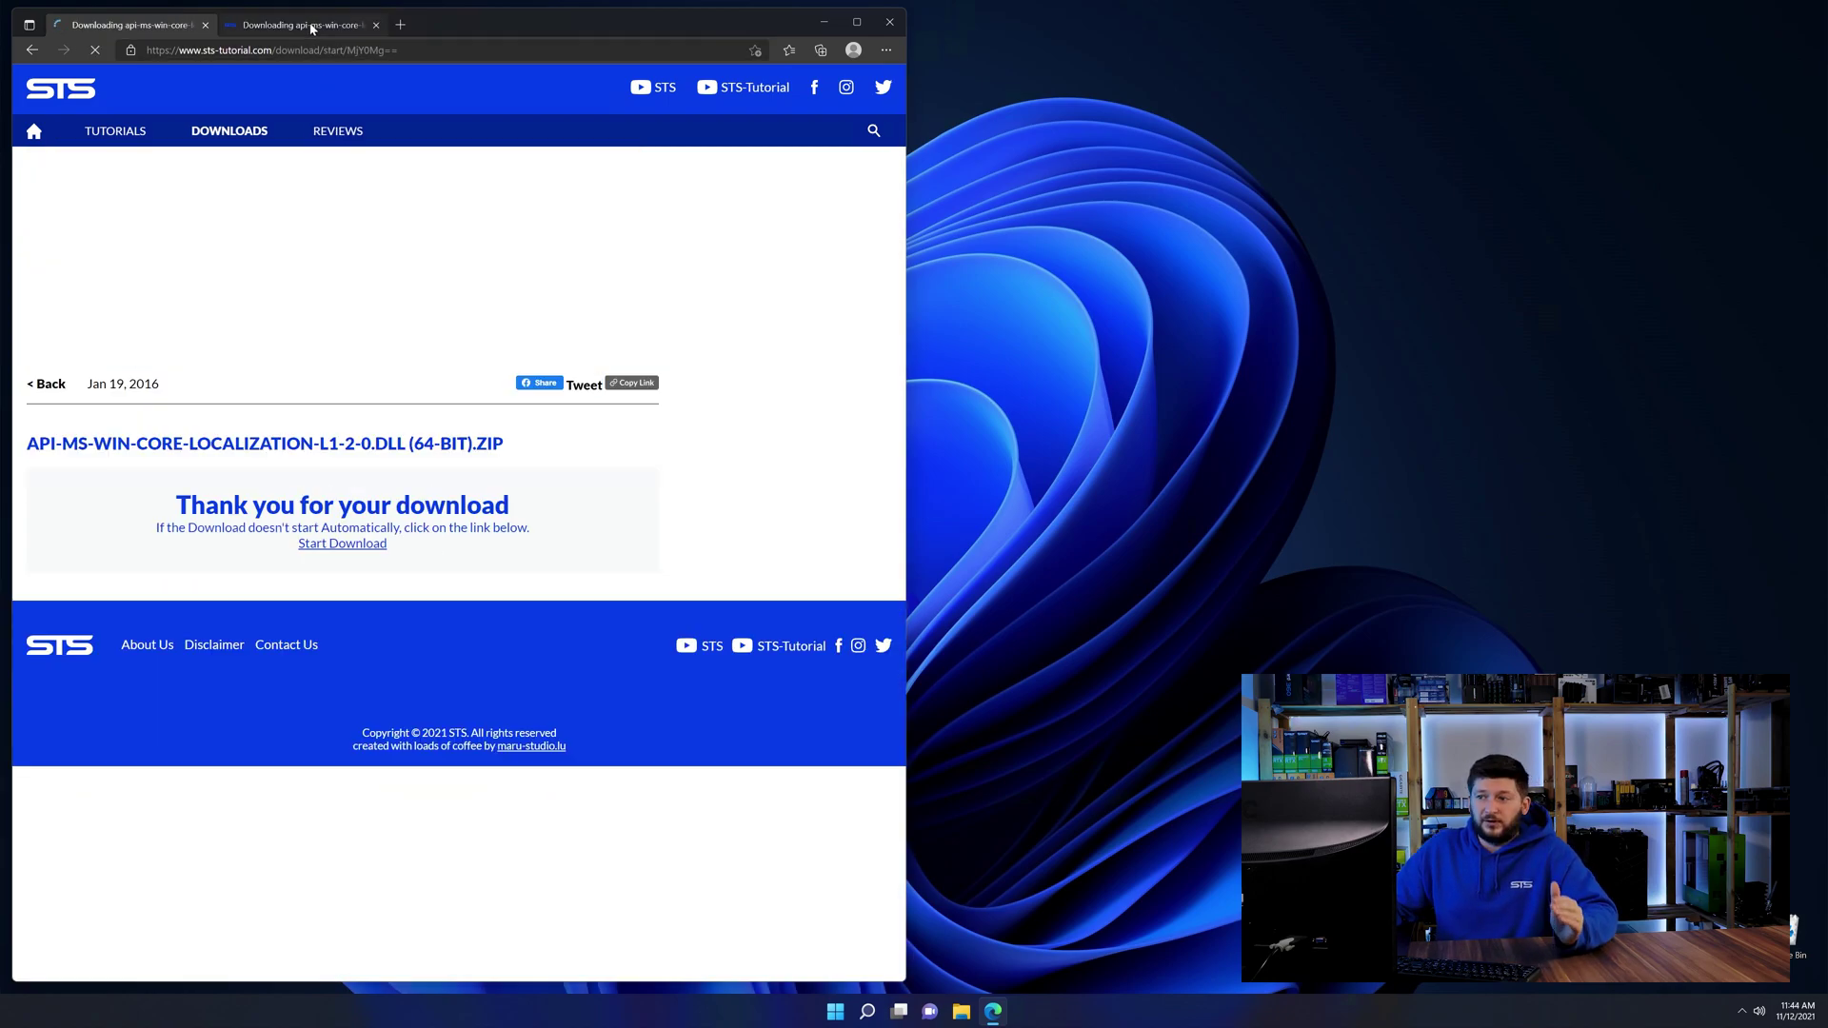
key("ctrl+Tab")
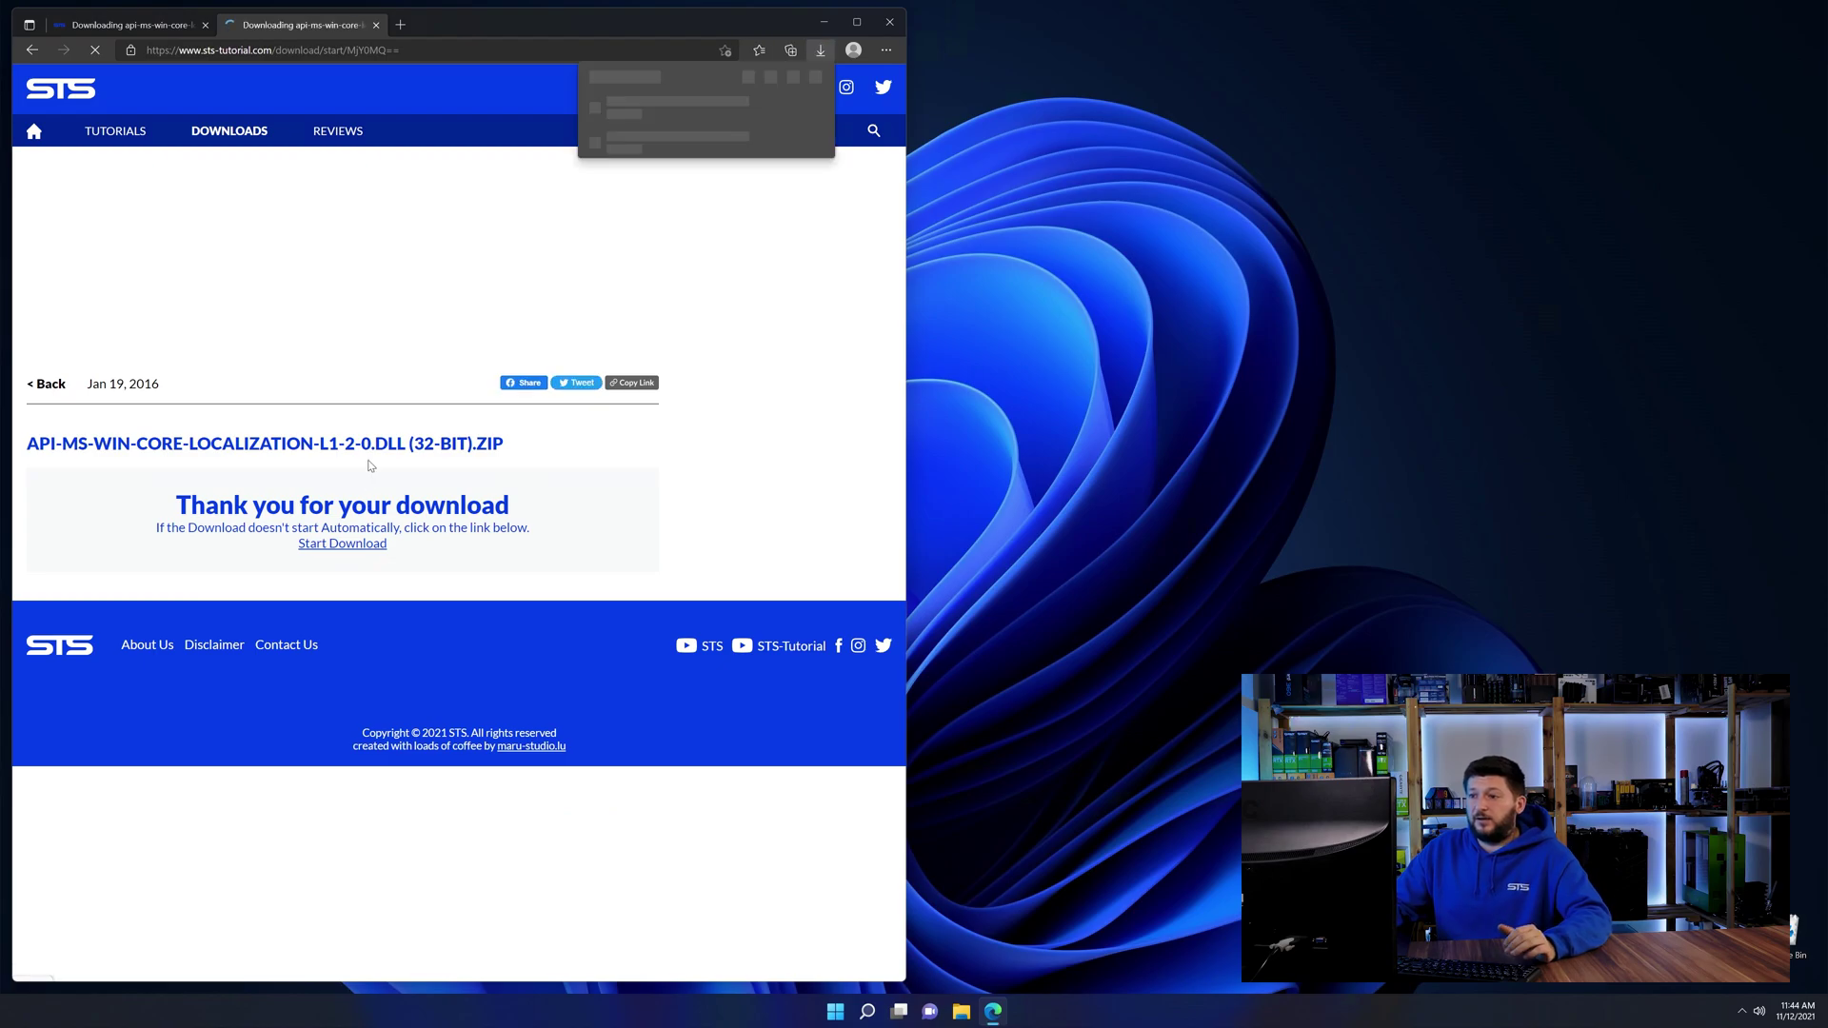
left_click(686, 104)
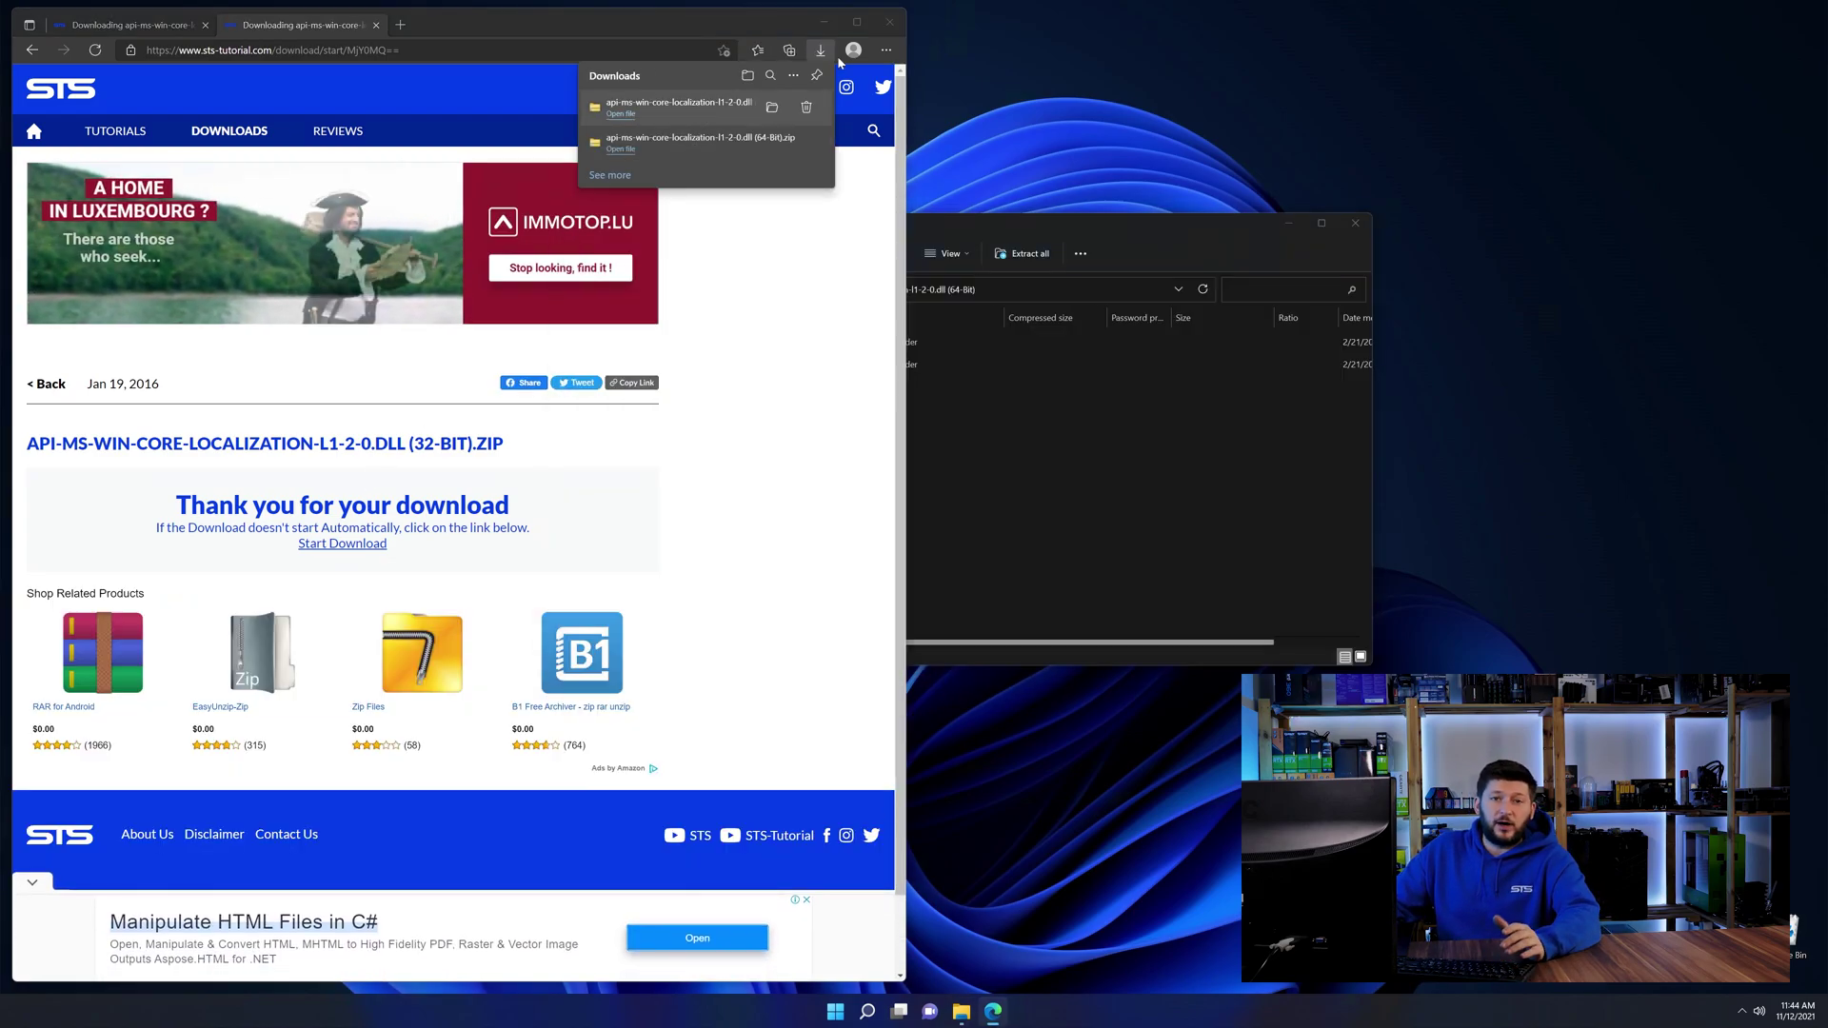
Close the browser and open the DLL folders in both the 32-bit and 64-bit archives side by side.
left_click(890, 23)
left_click_drag(830, 243, 252, 20)
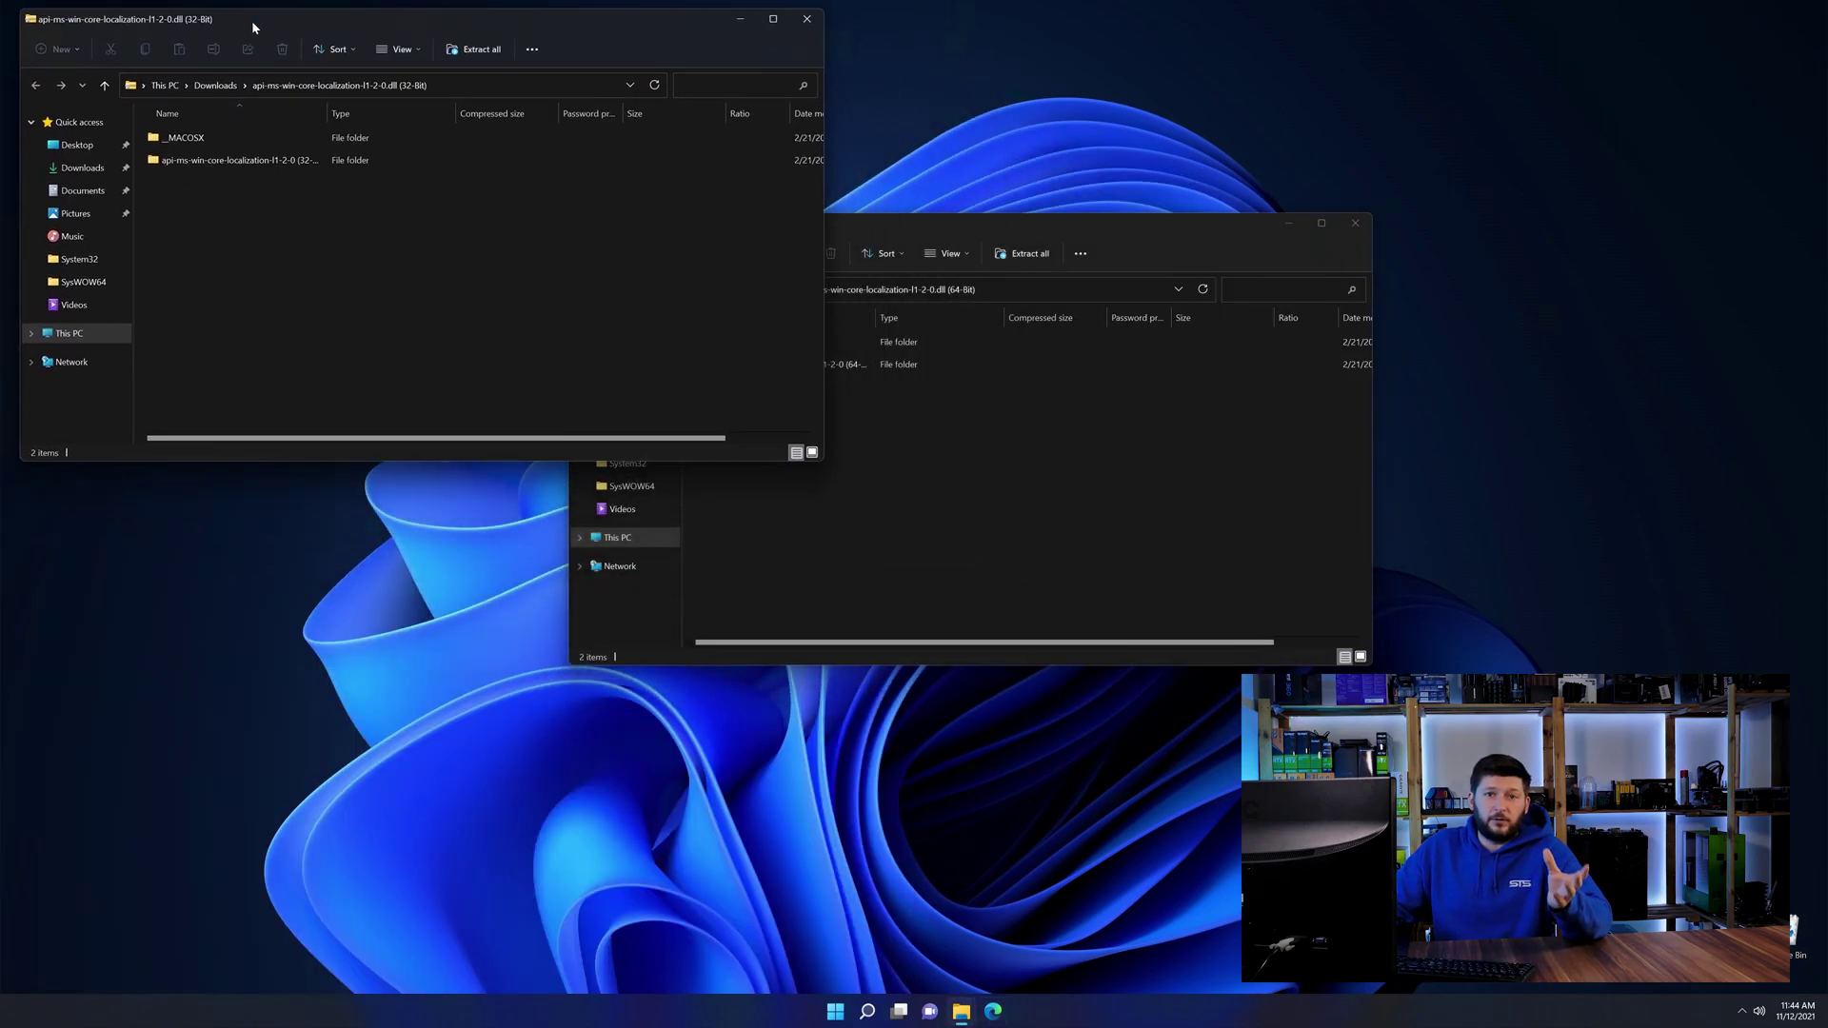
double_click(362, 157)
left_click(901, 230)
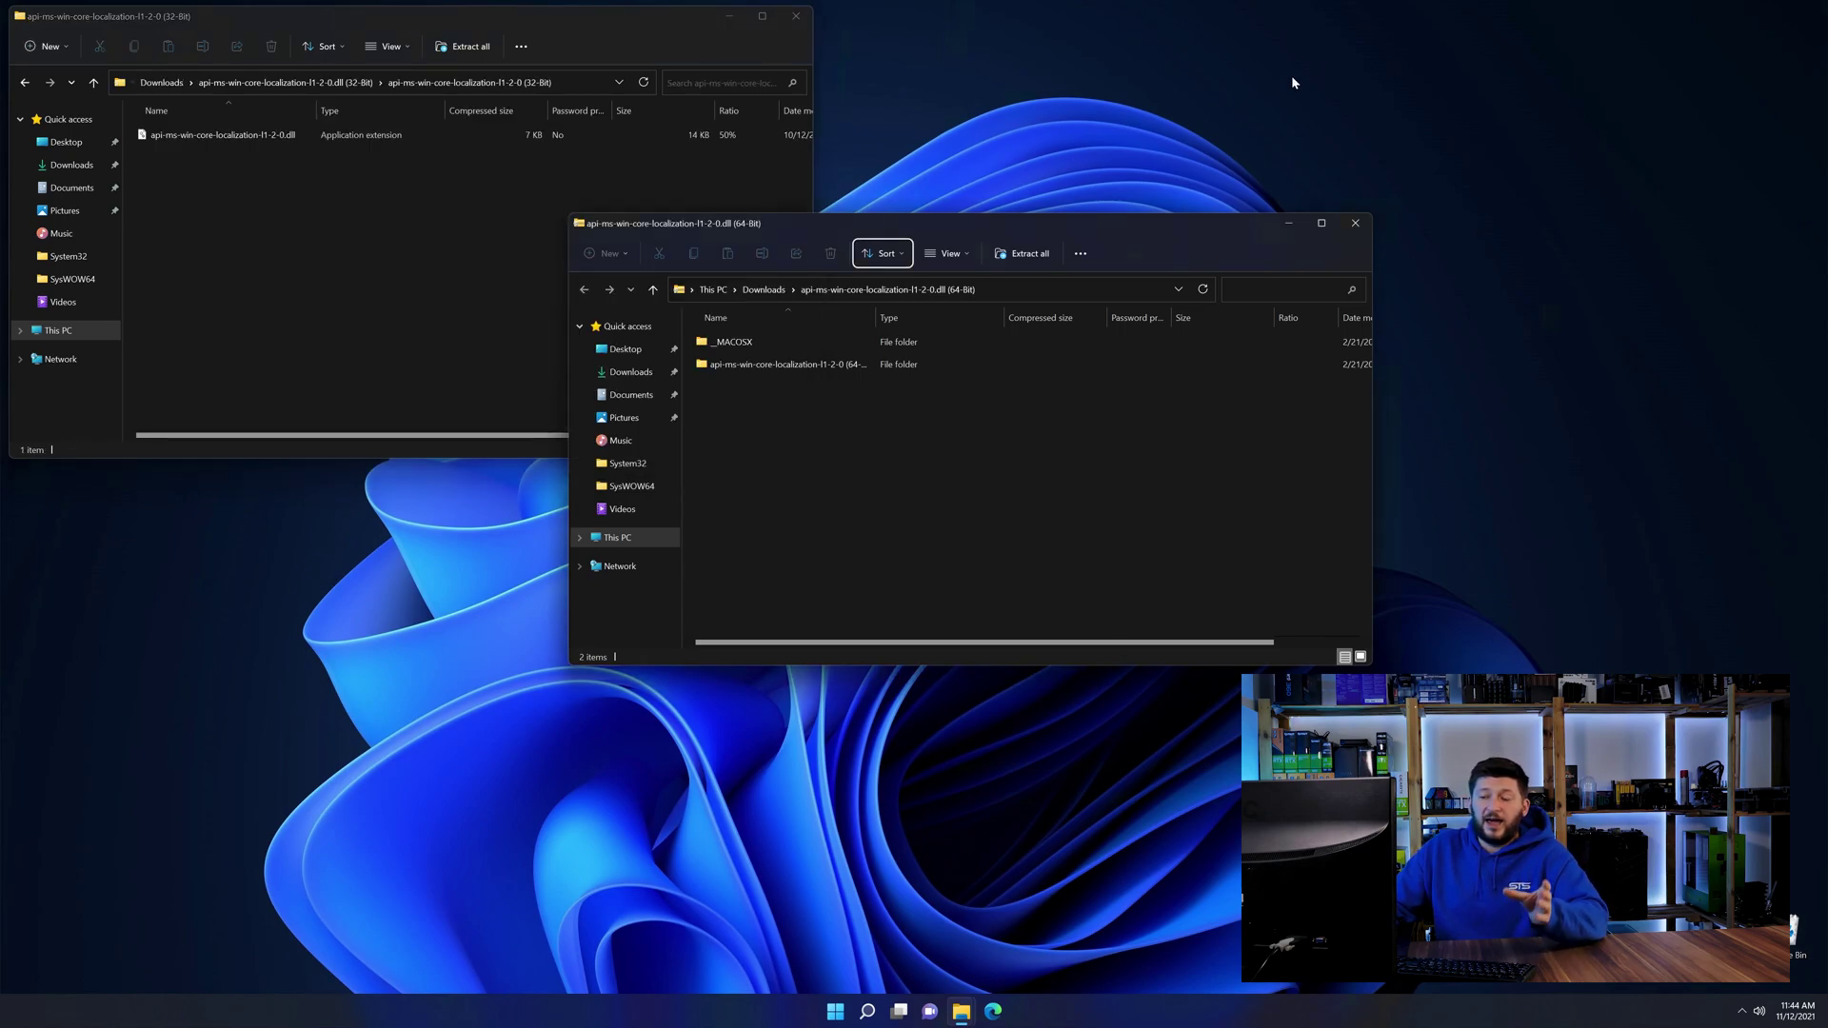
left_click_drag(786, 226, 1231, 24)
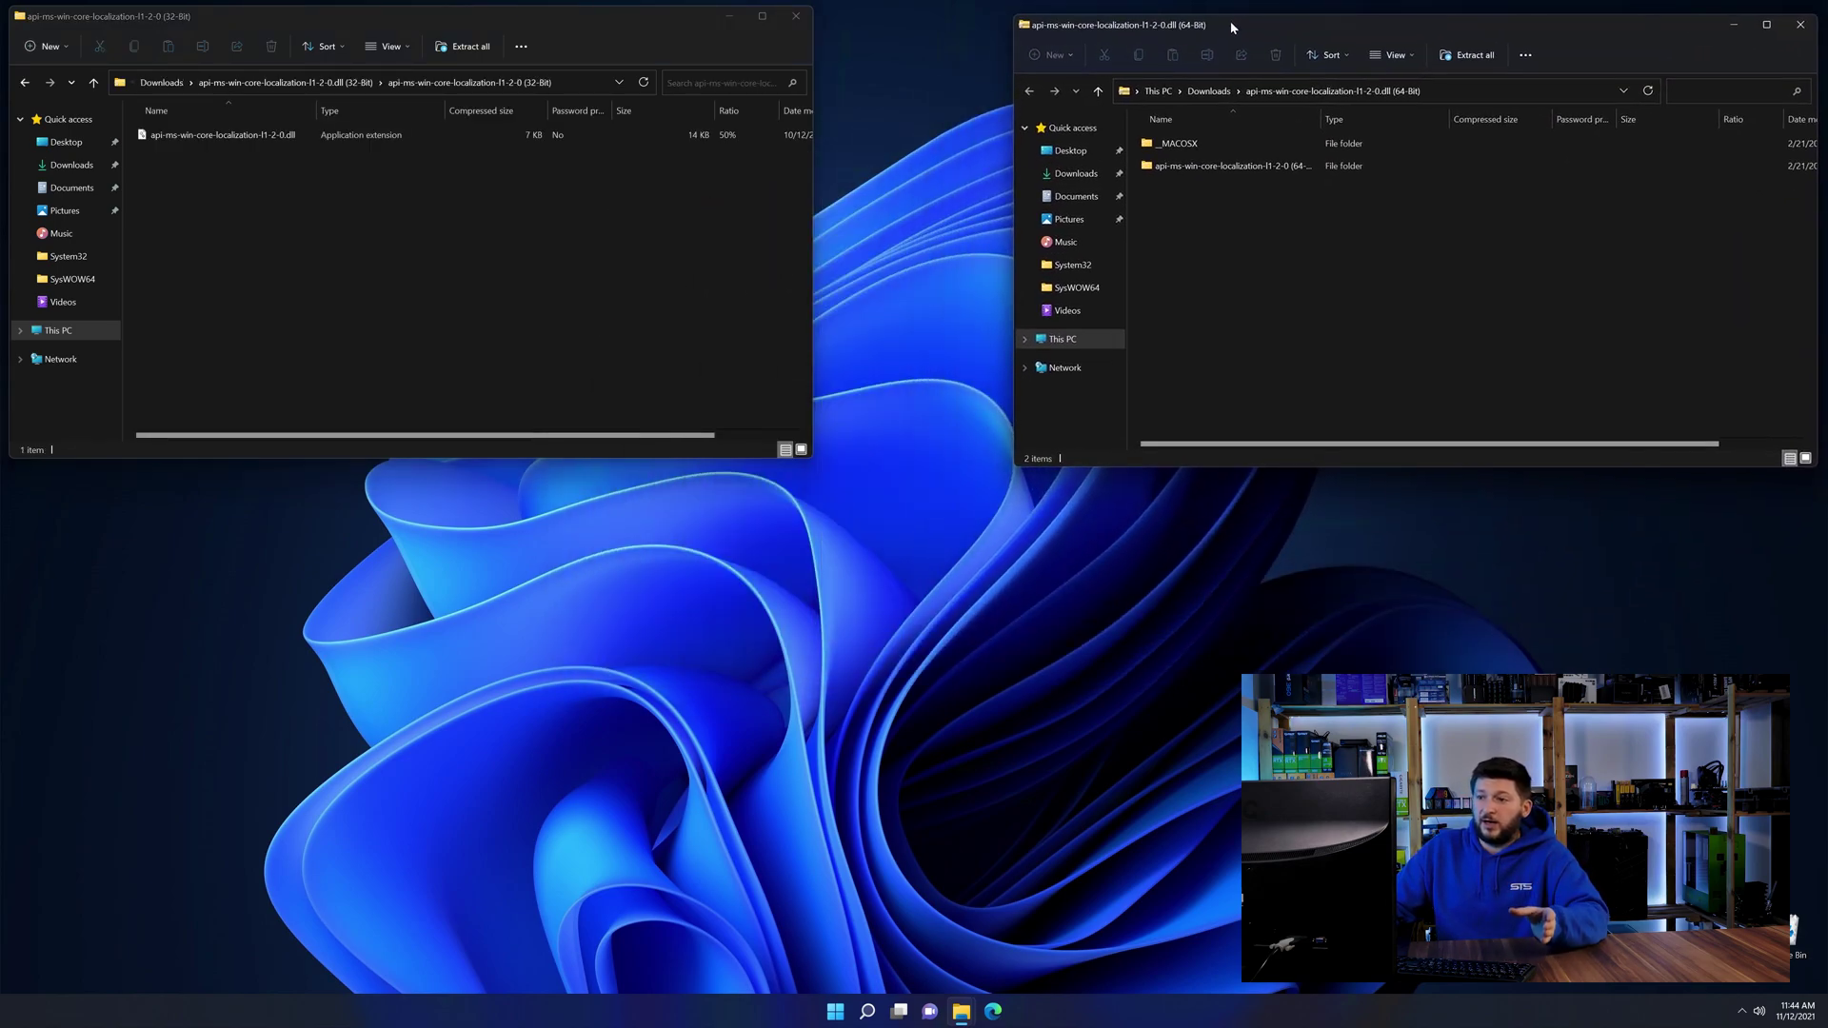
double_click(1147, 162)
In a new Explorer window, browse This PC > Local Disk (C:) > Windows and locate System32.
left_click(963, 1009)
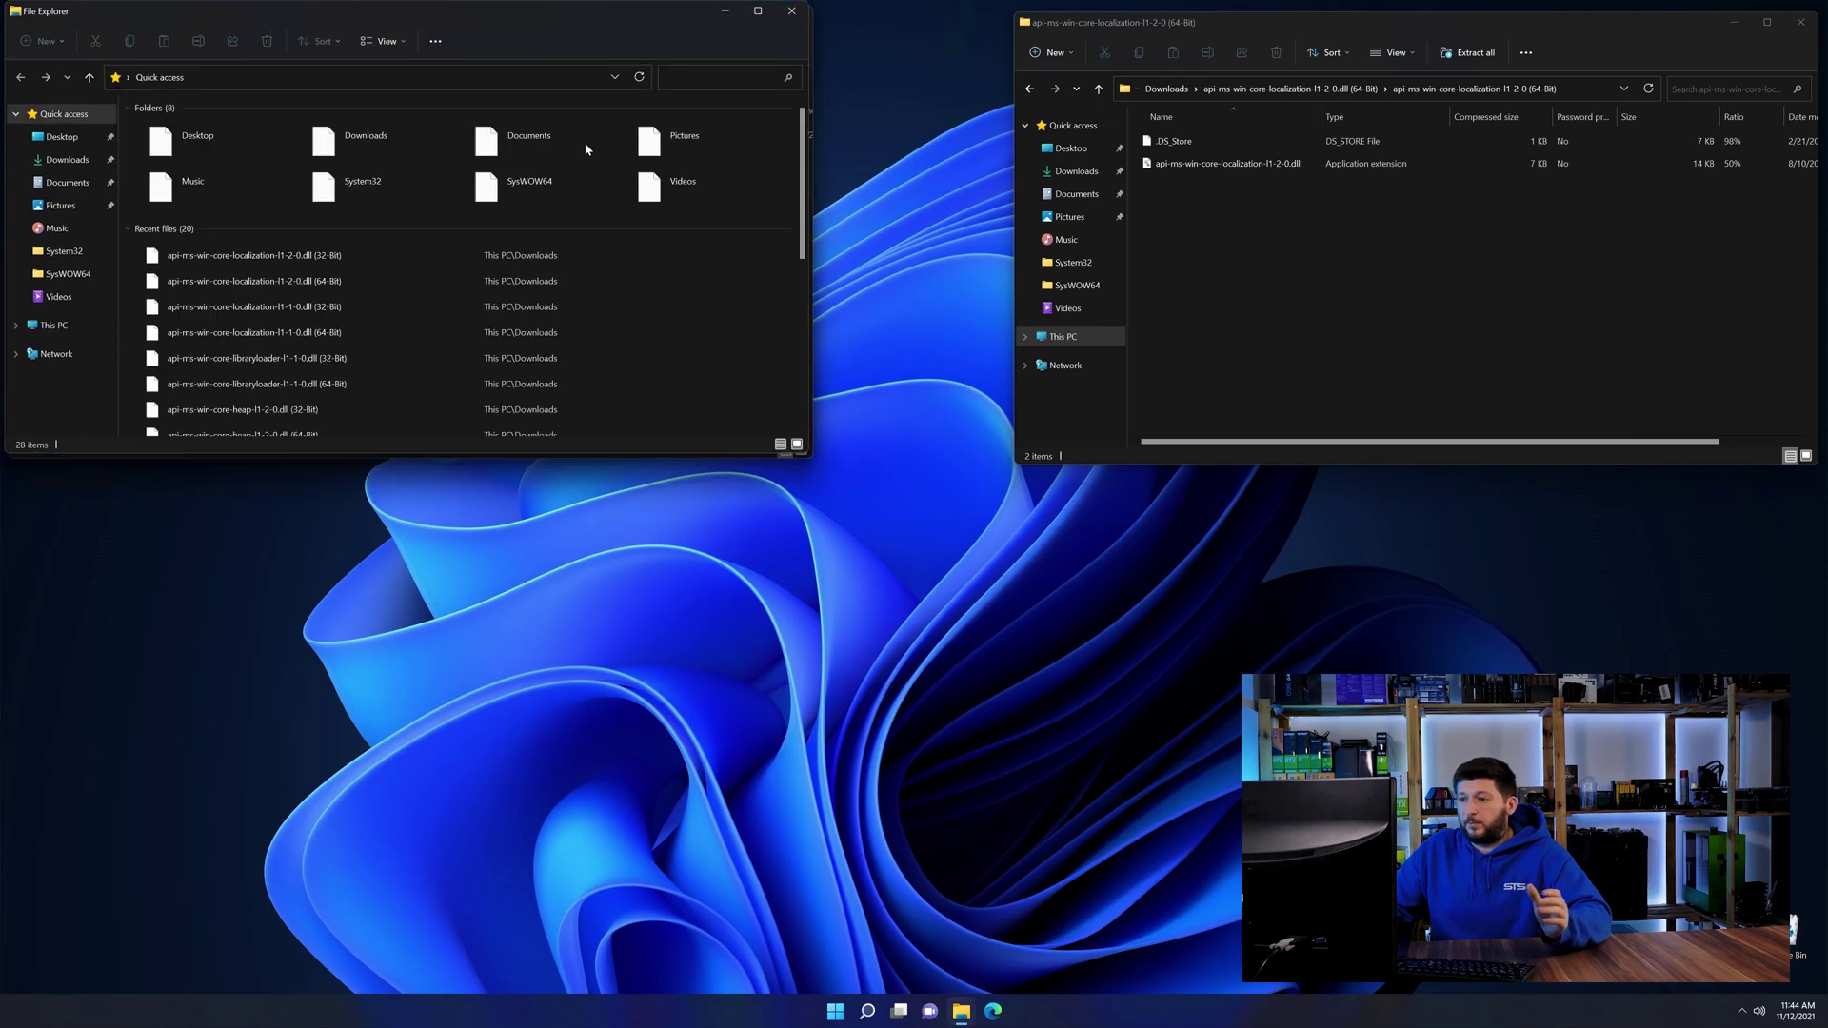
left_click_drag(526, 19, 1072, 251)
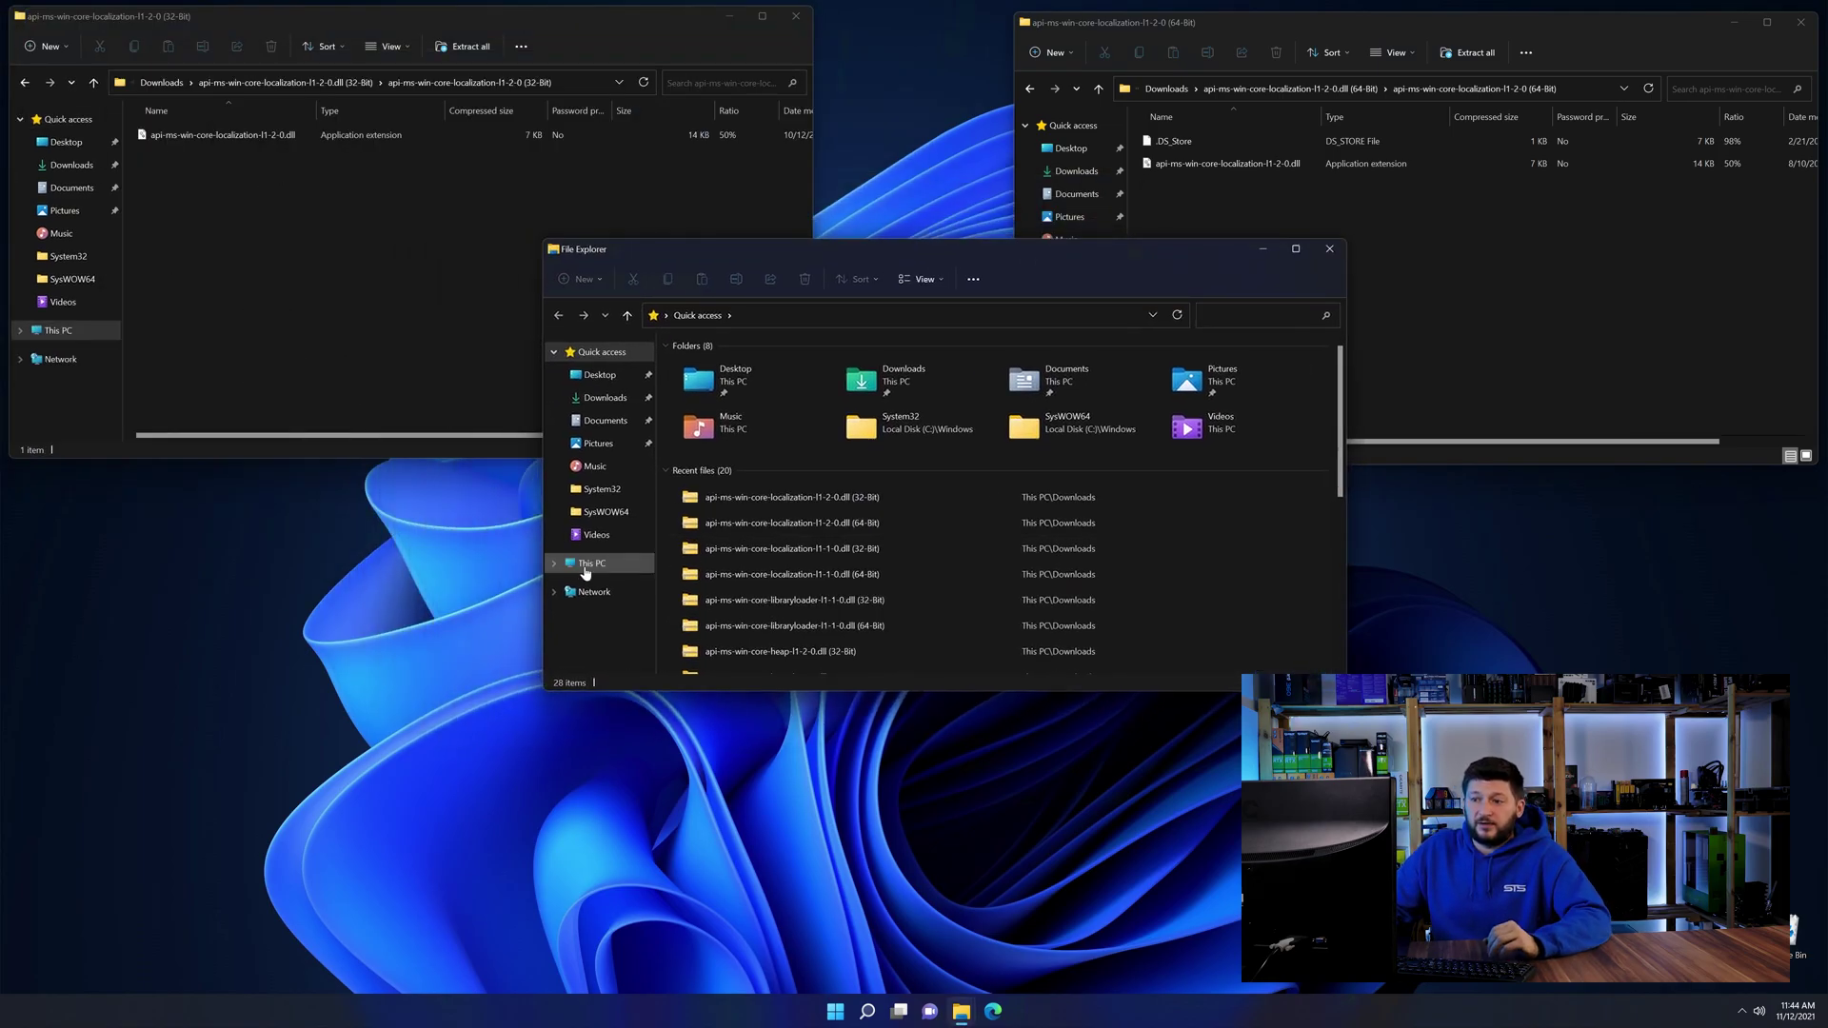
left_click(600, 567)
double_click(745, 486)
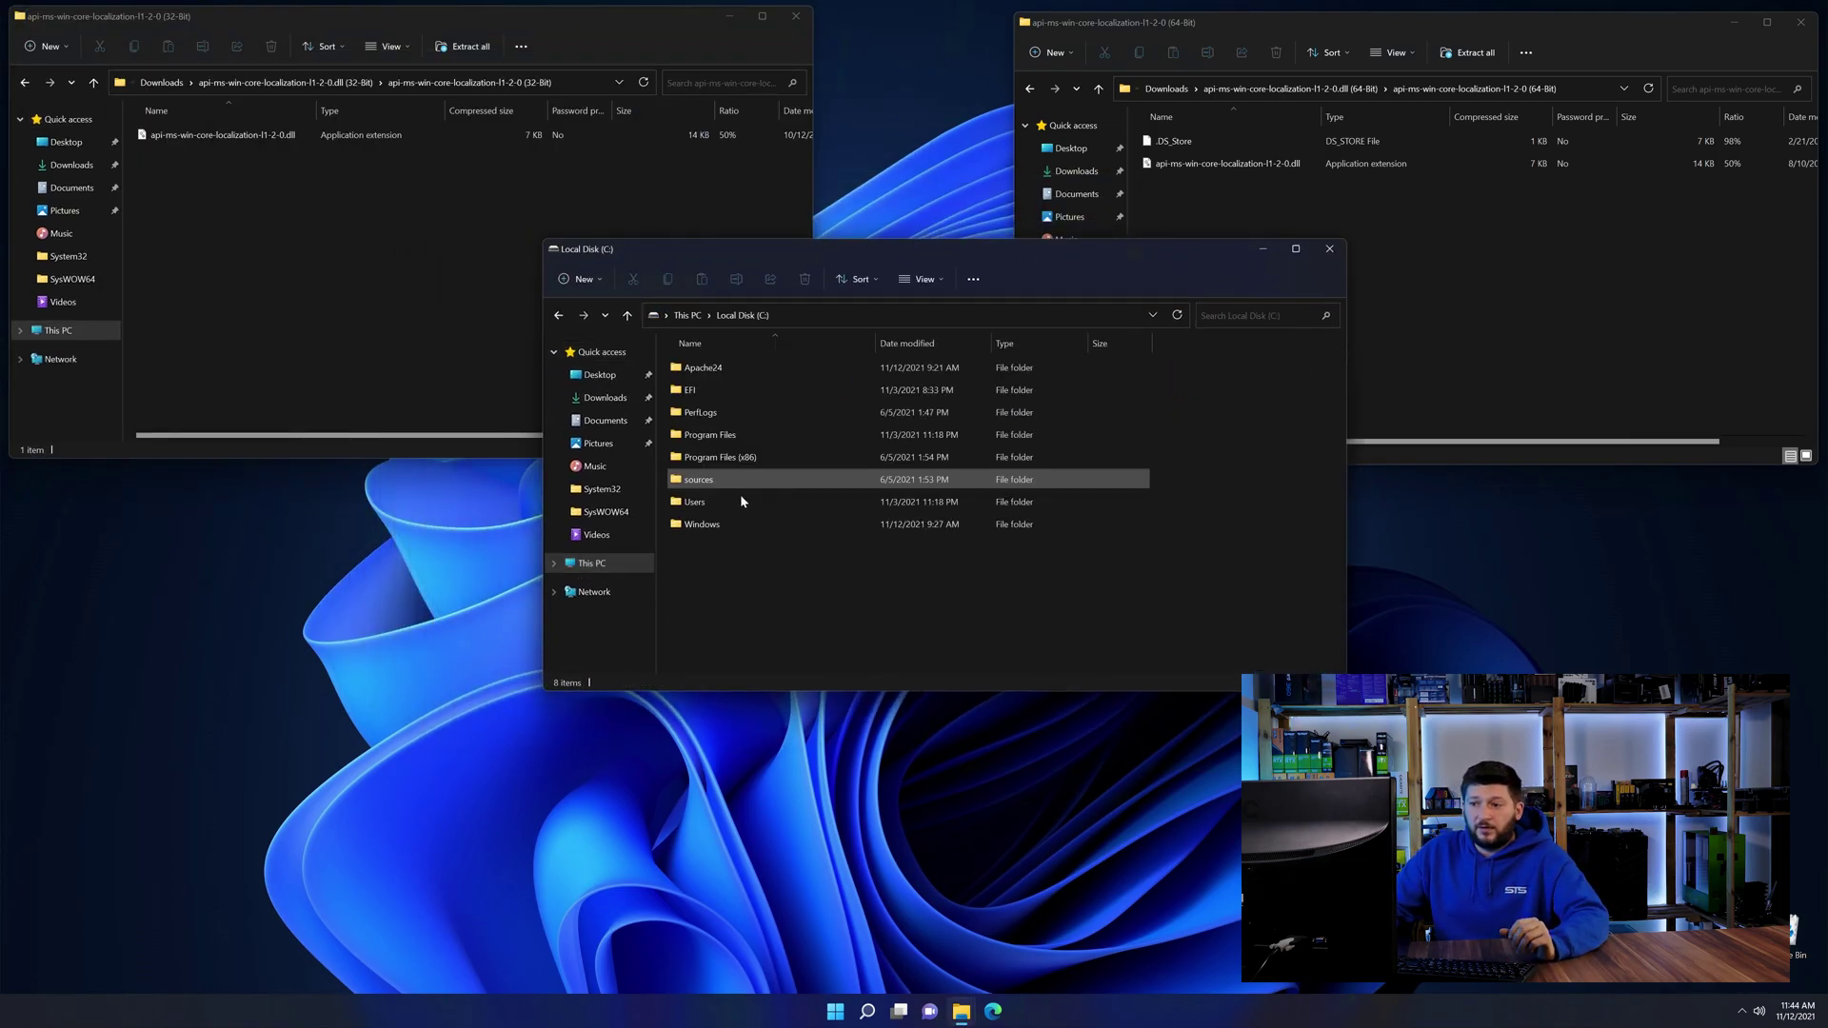
double_click(735, 526)
scroll(718, 428, "down", 8)
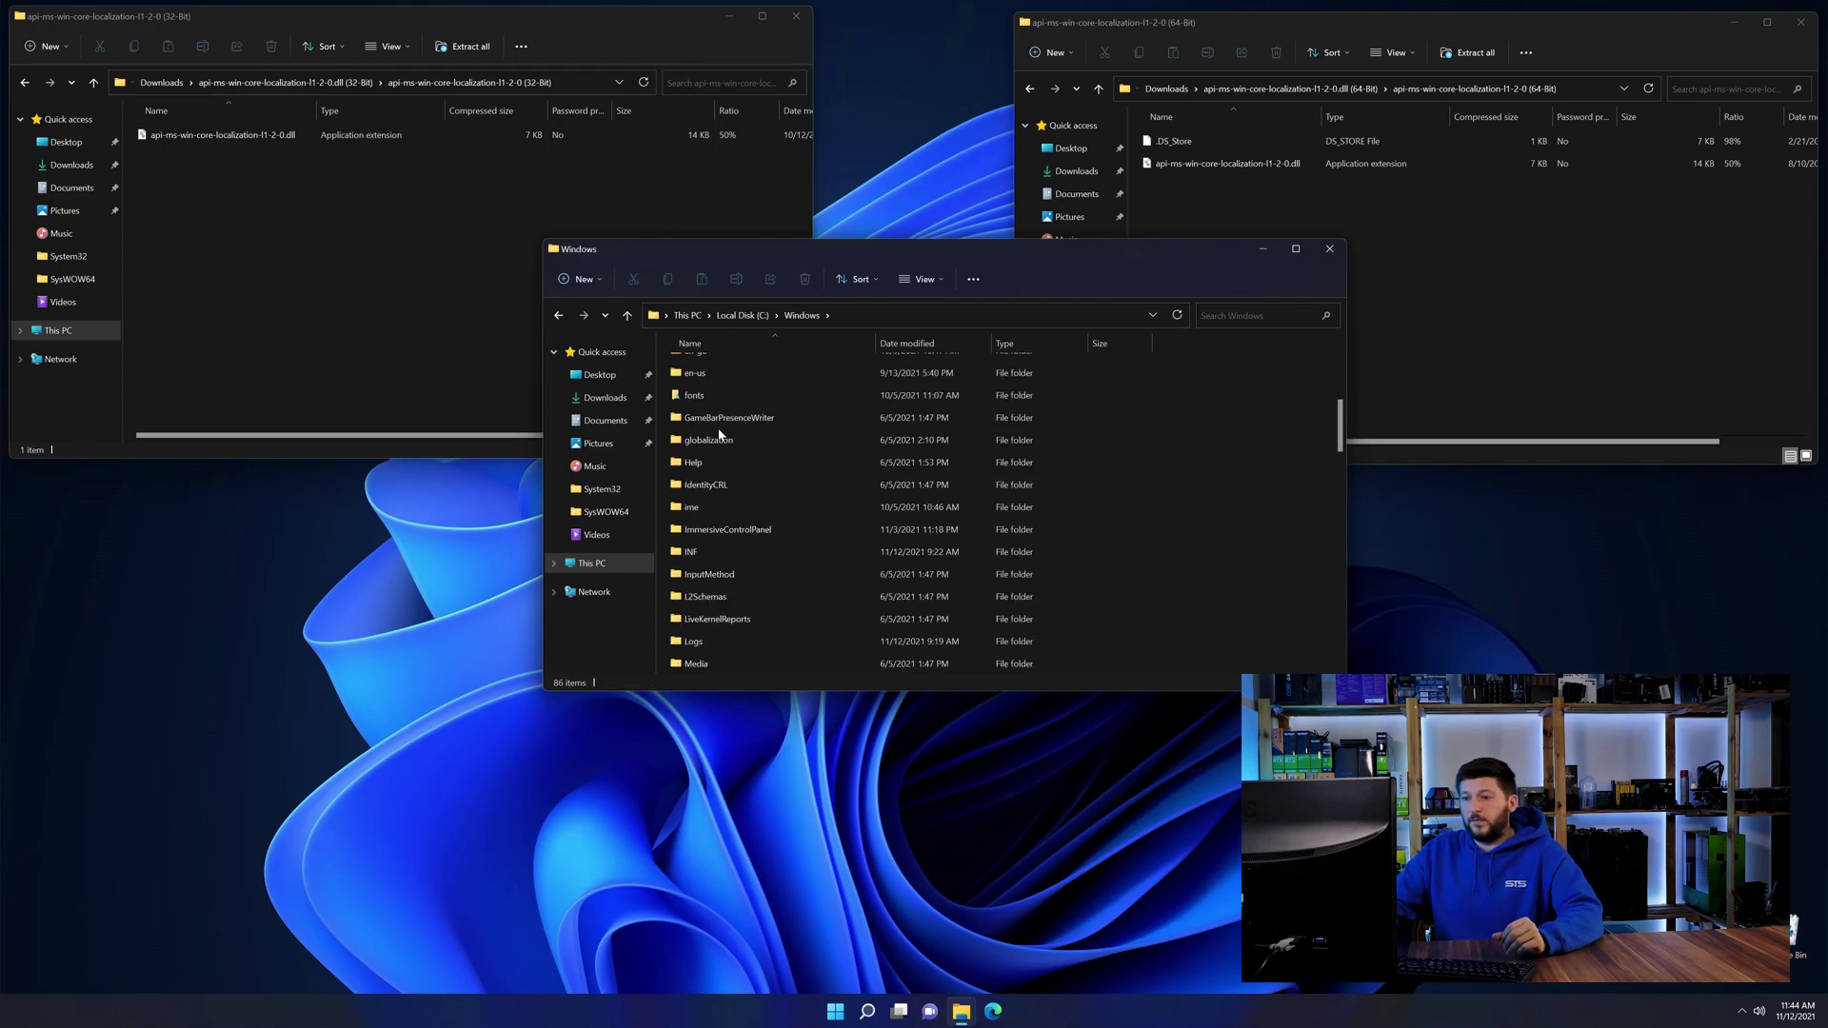
scroll(720, 437, "down", 10)
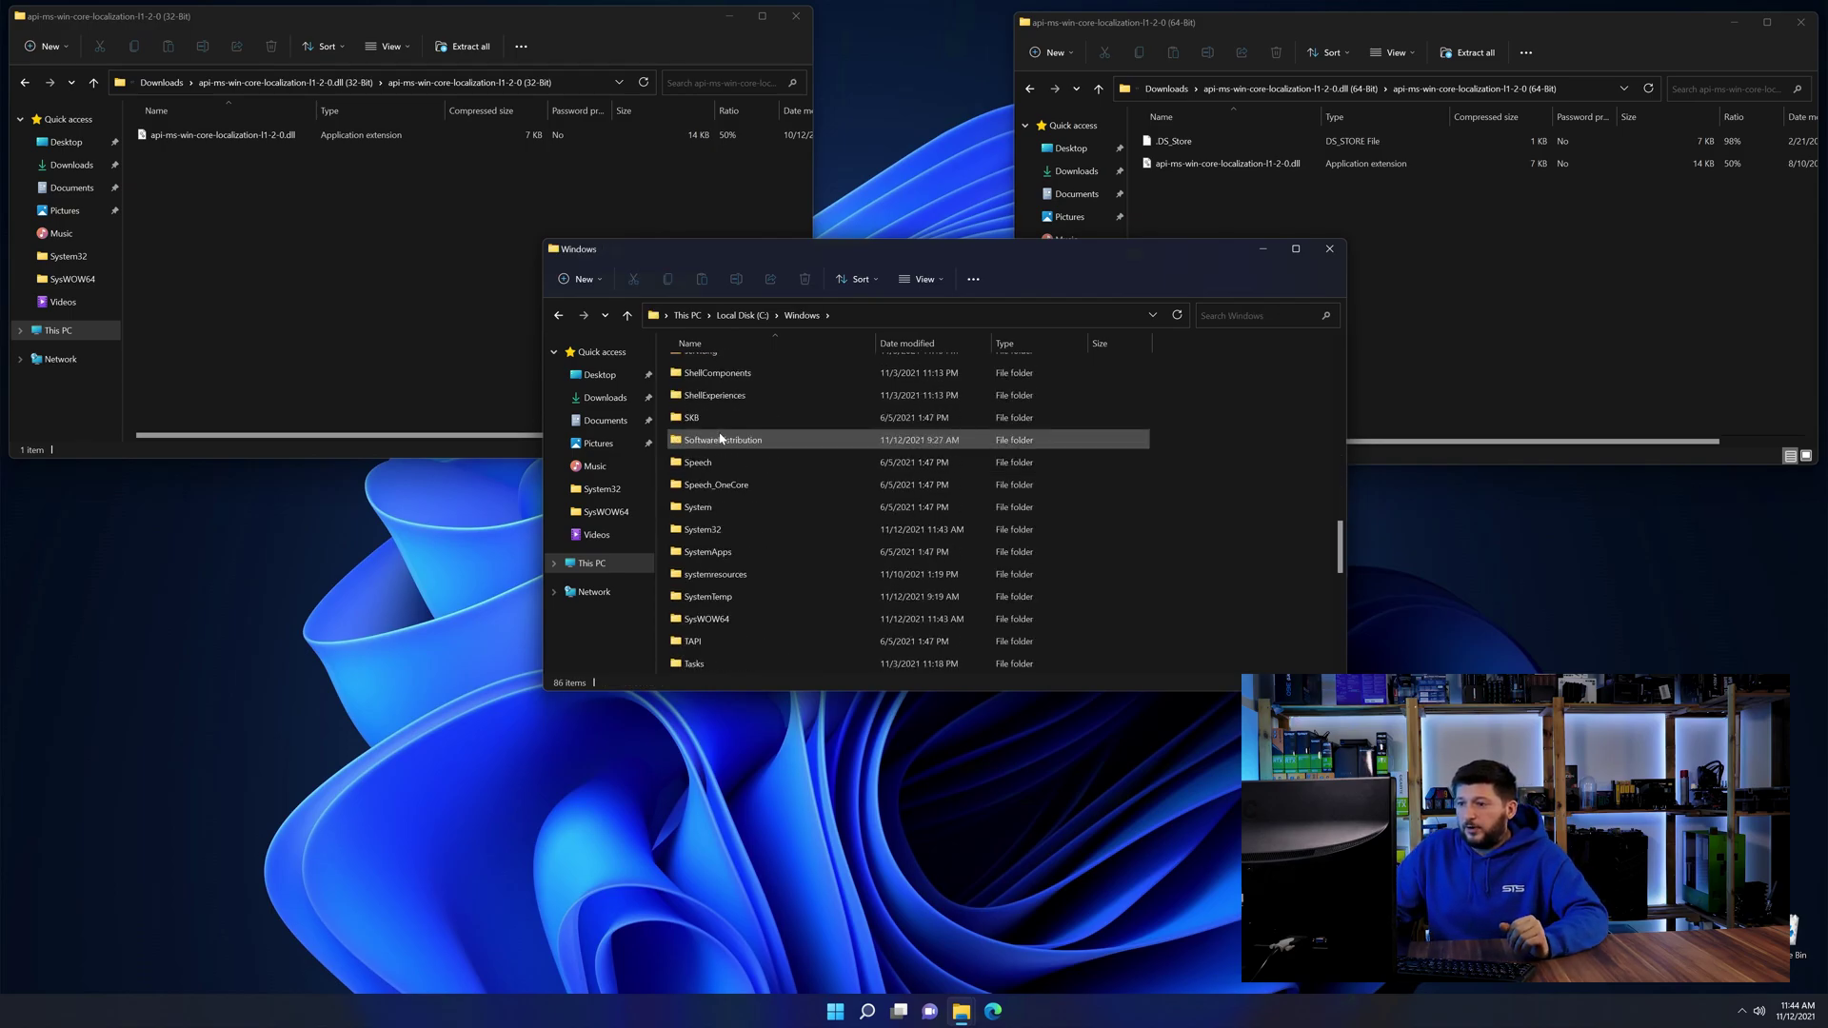
left_click(729, 529)
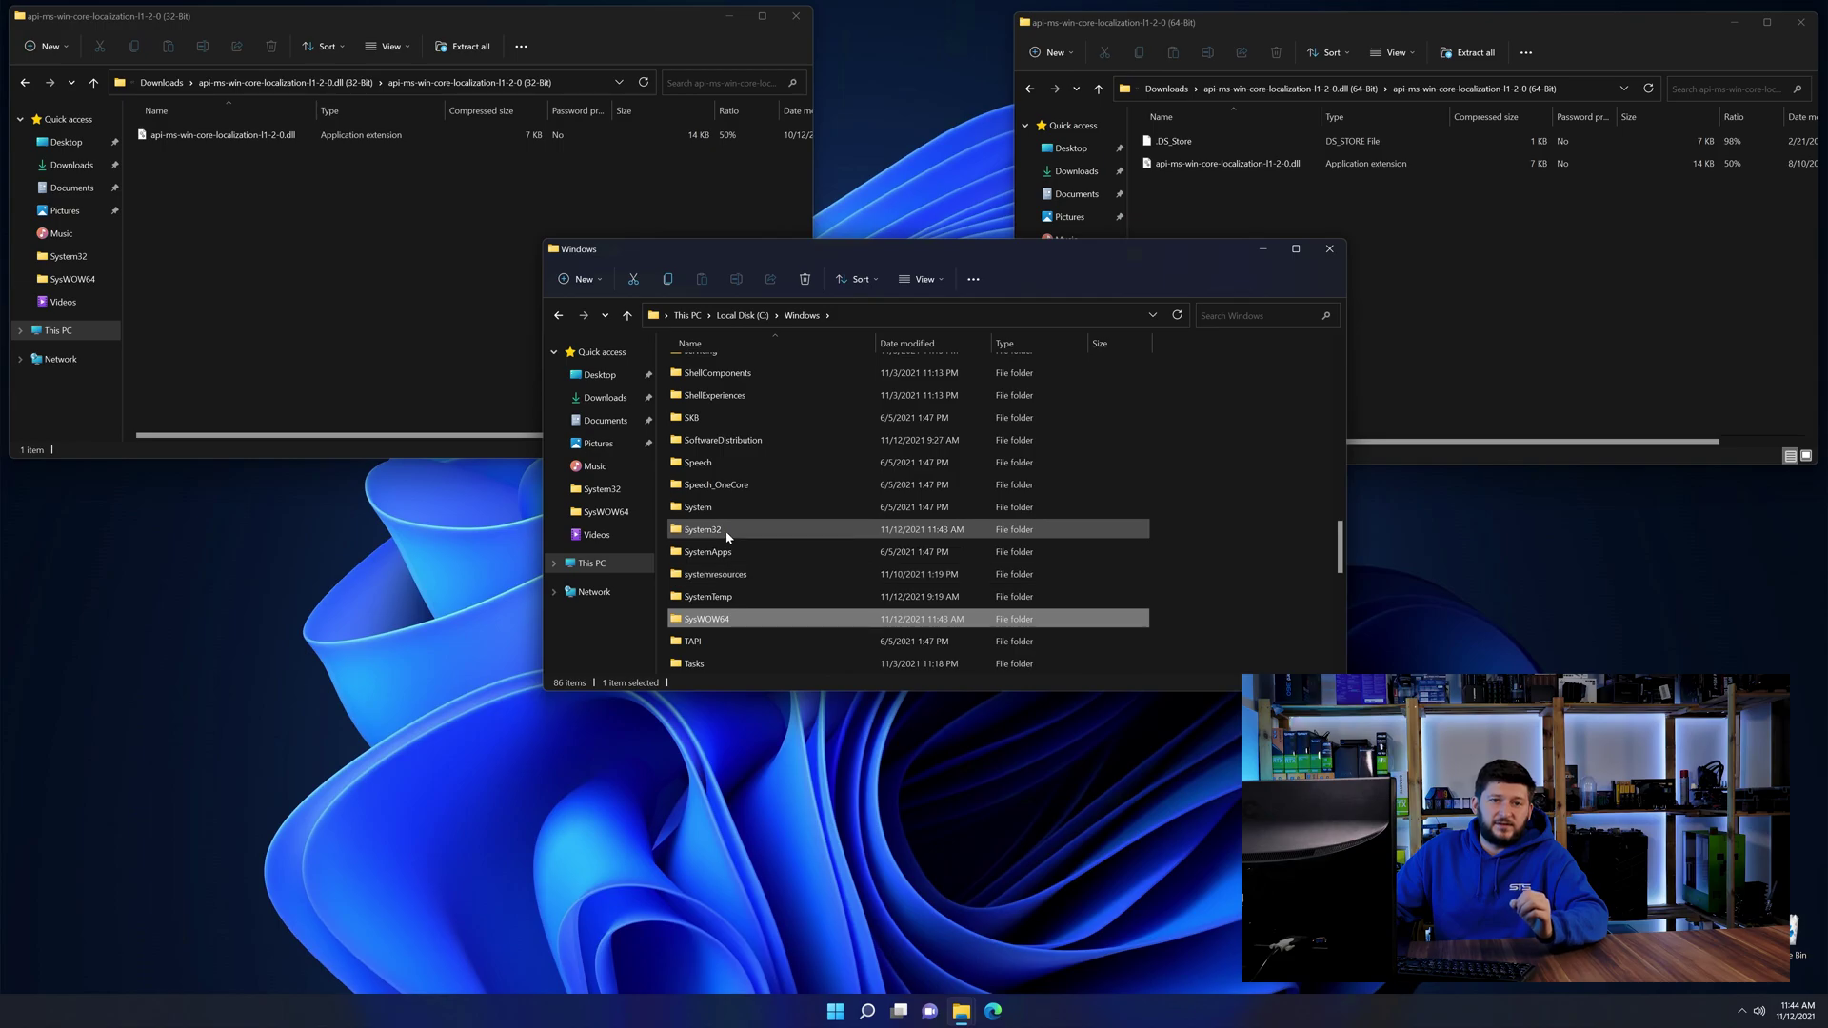
Copy the 64-bit DLL into System32 and the 32-bit DLL into SysWOW64, then close all windows.
left_click_drag(1228, 163, 723, 531)
left_click_drag(213, 142, 701, 625)
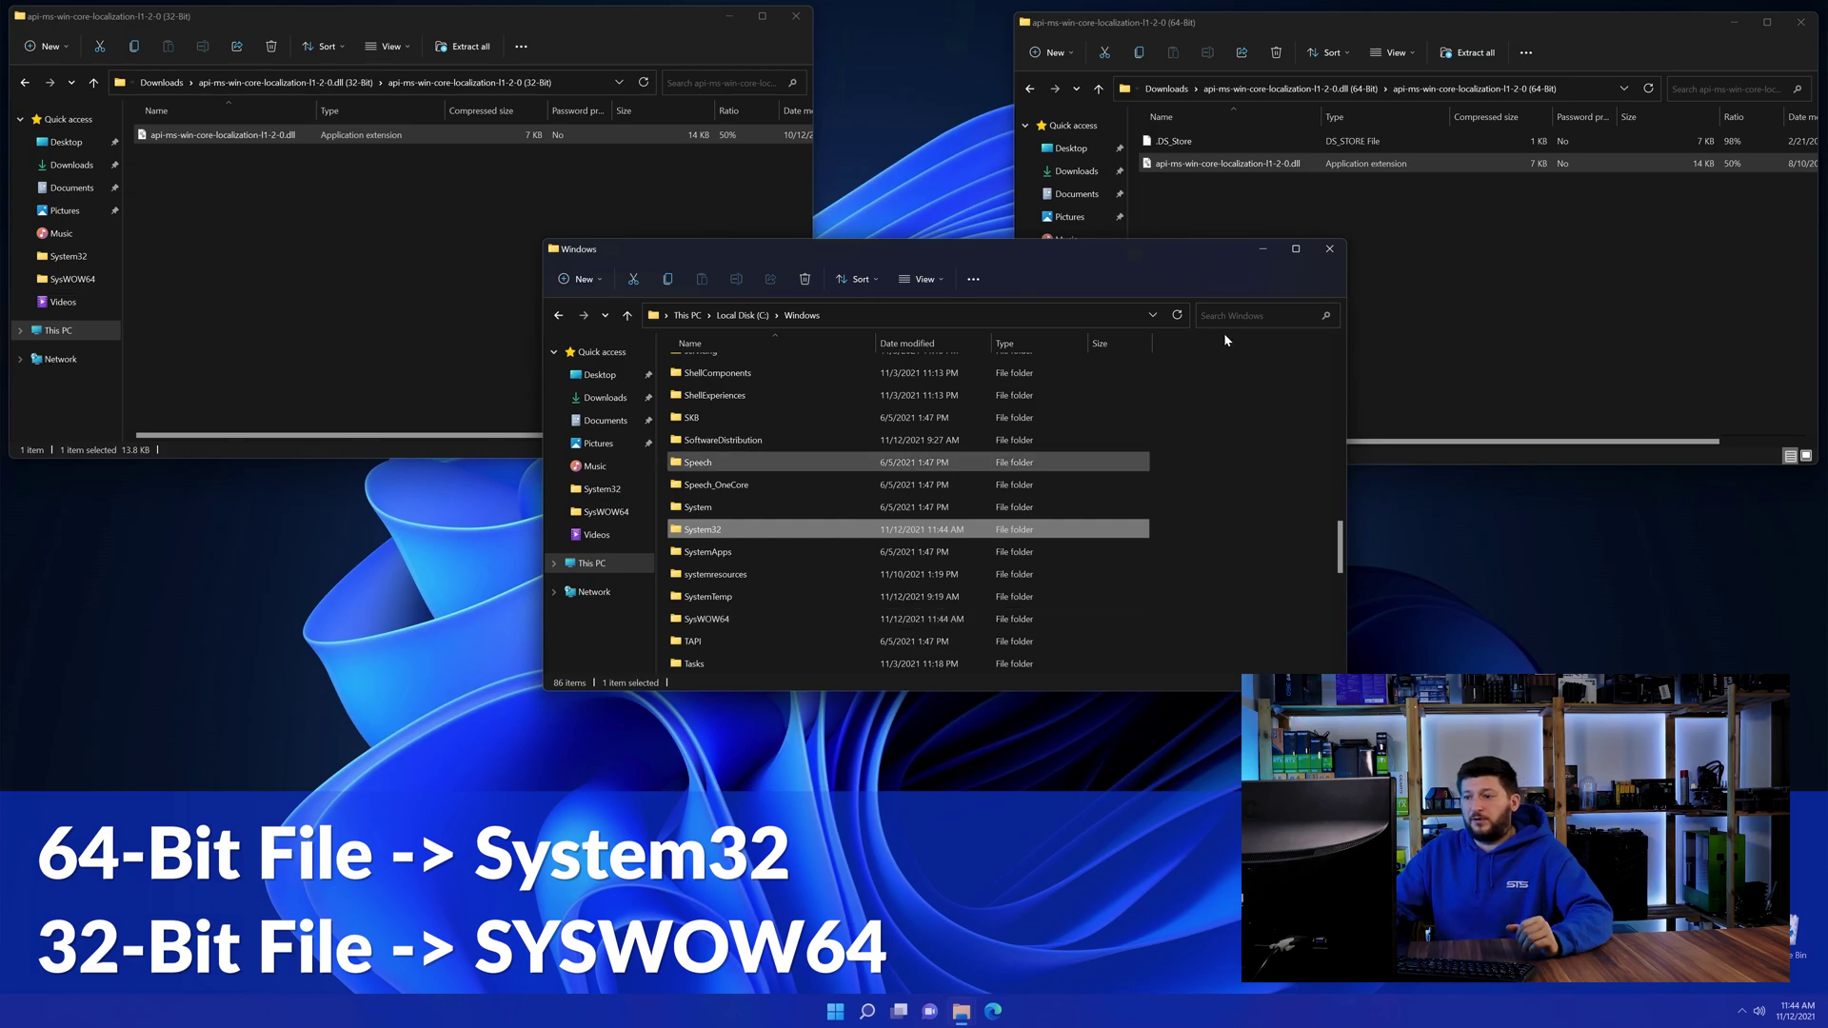
left_click(1301, 250)
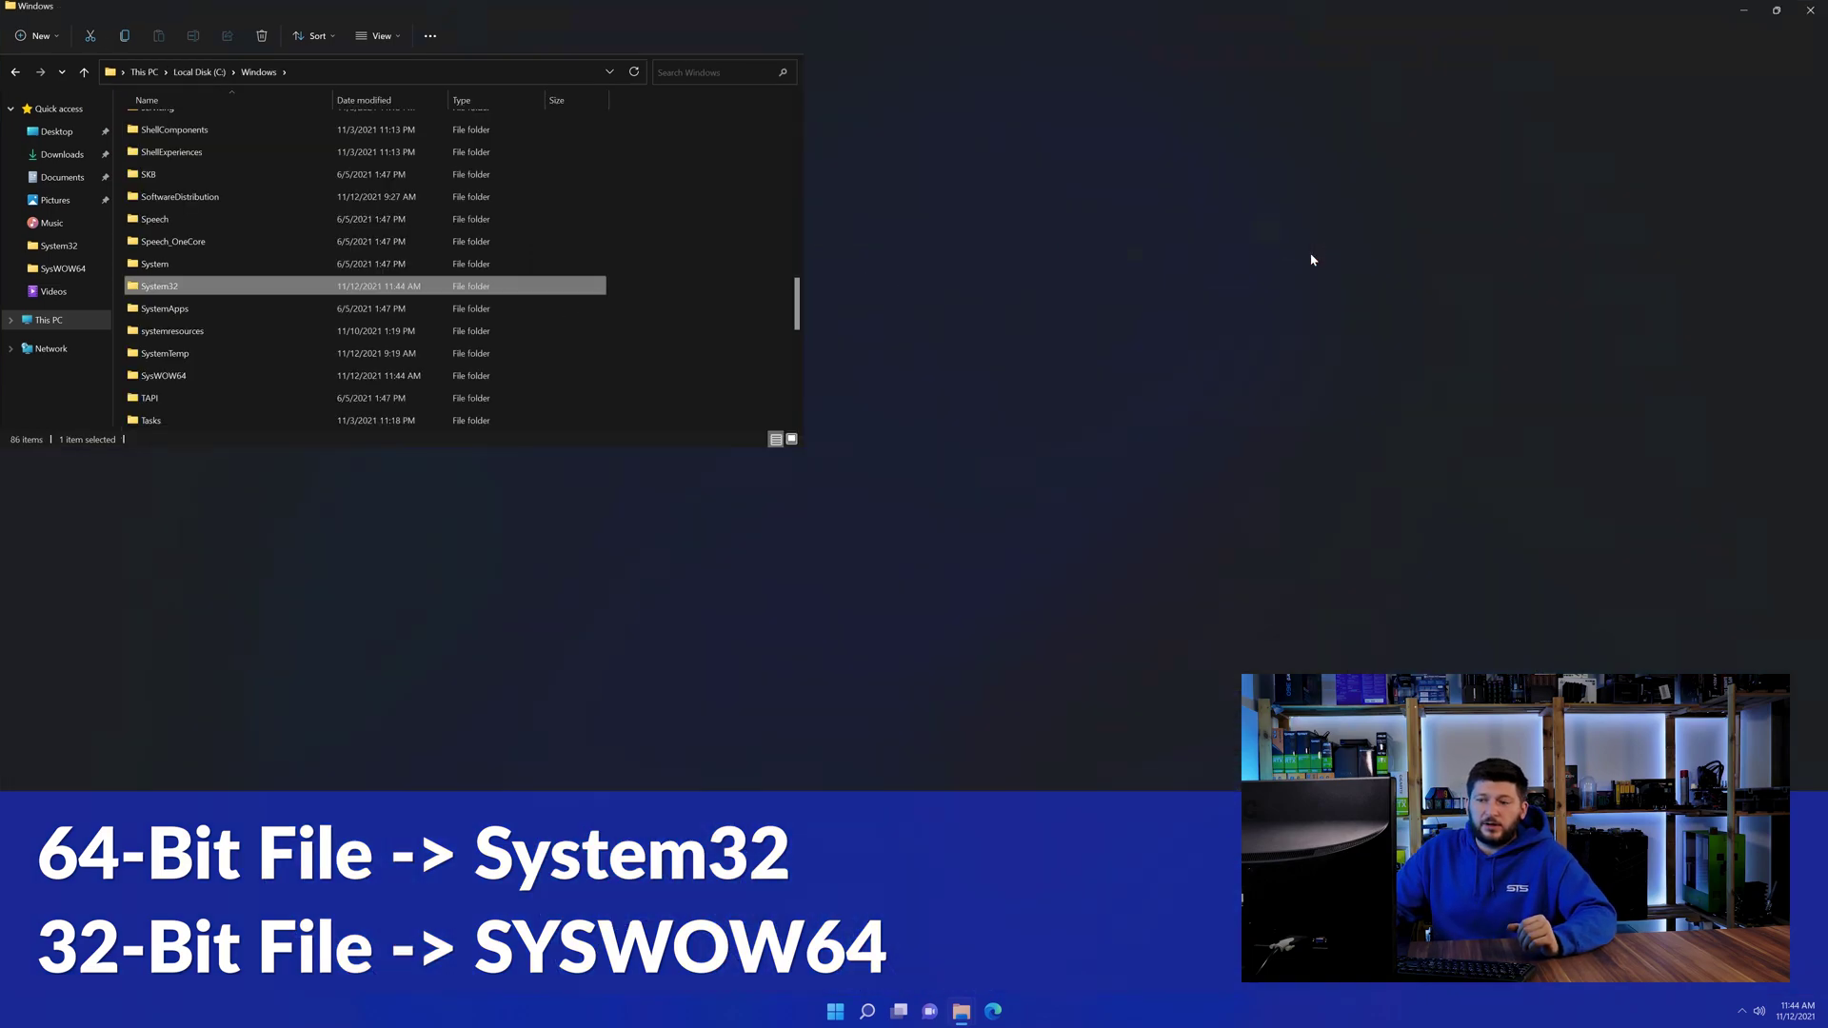
left_click(1811, 10)
left_click(1798, 16)
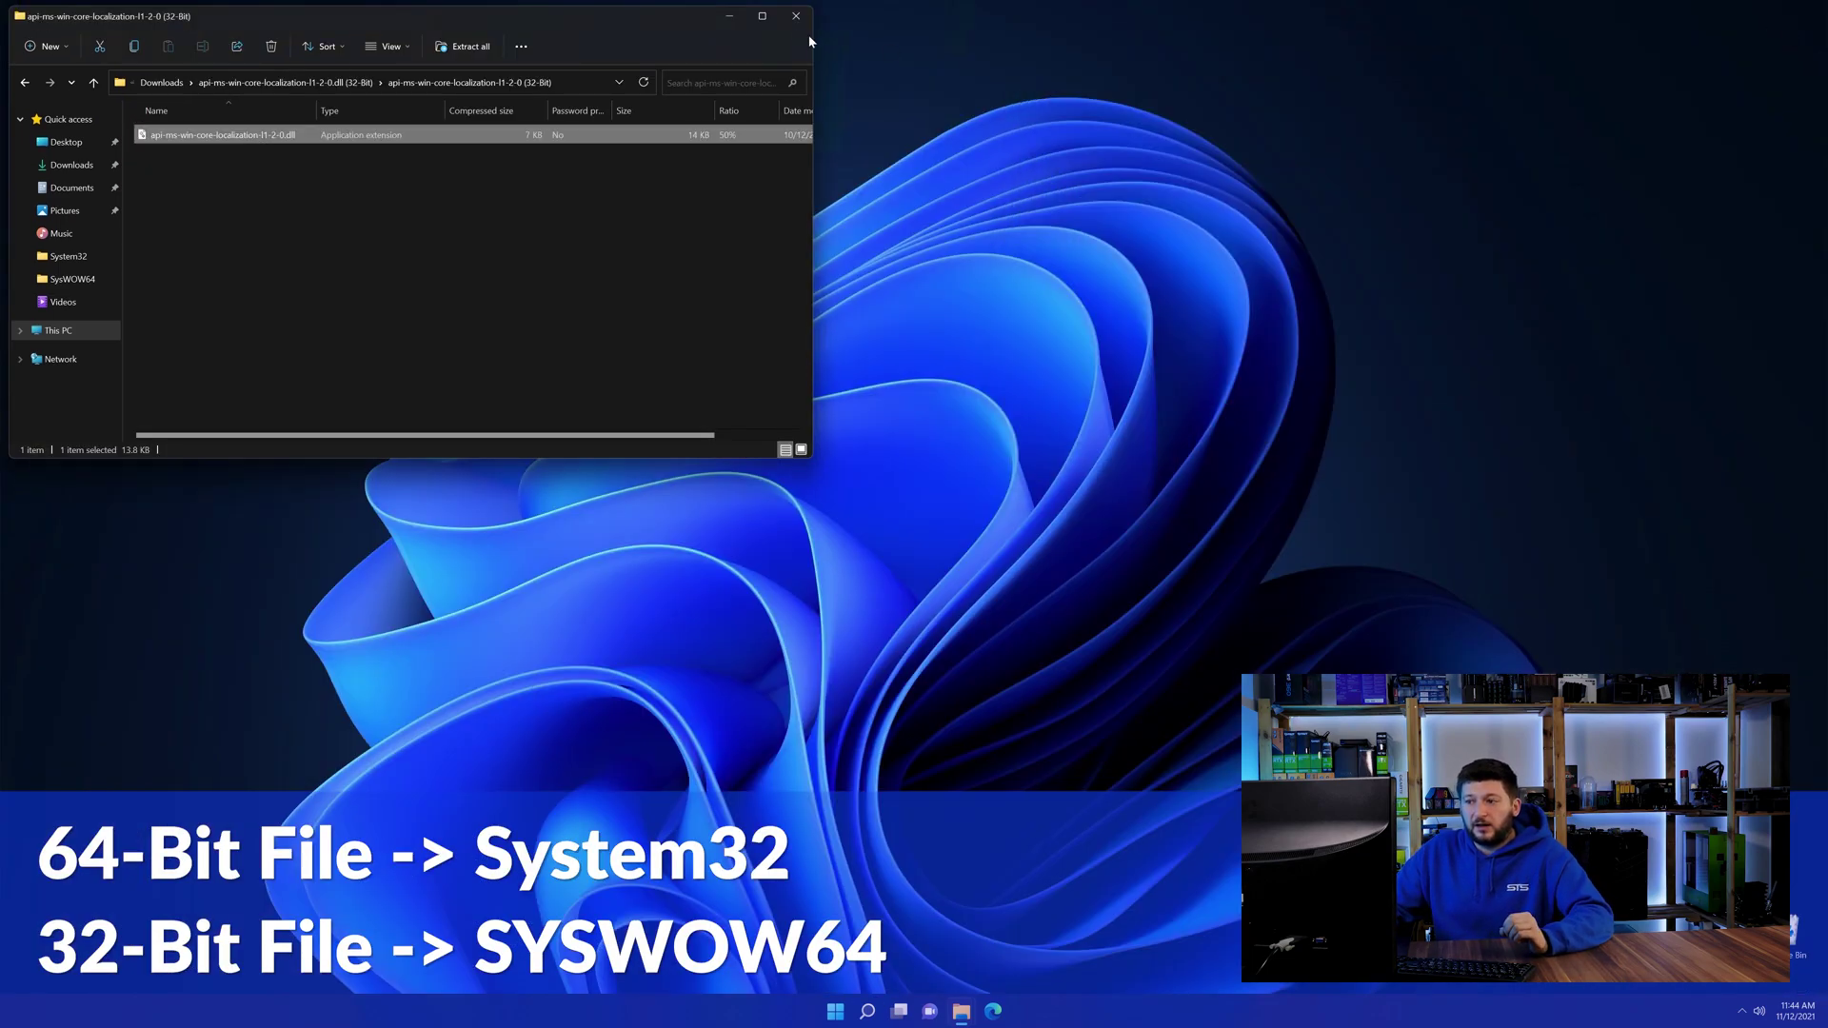
left_click(800, 23)
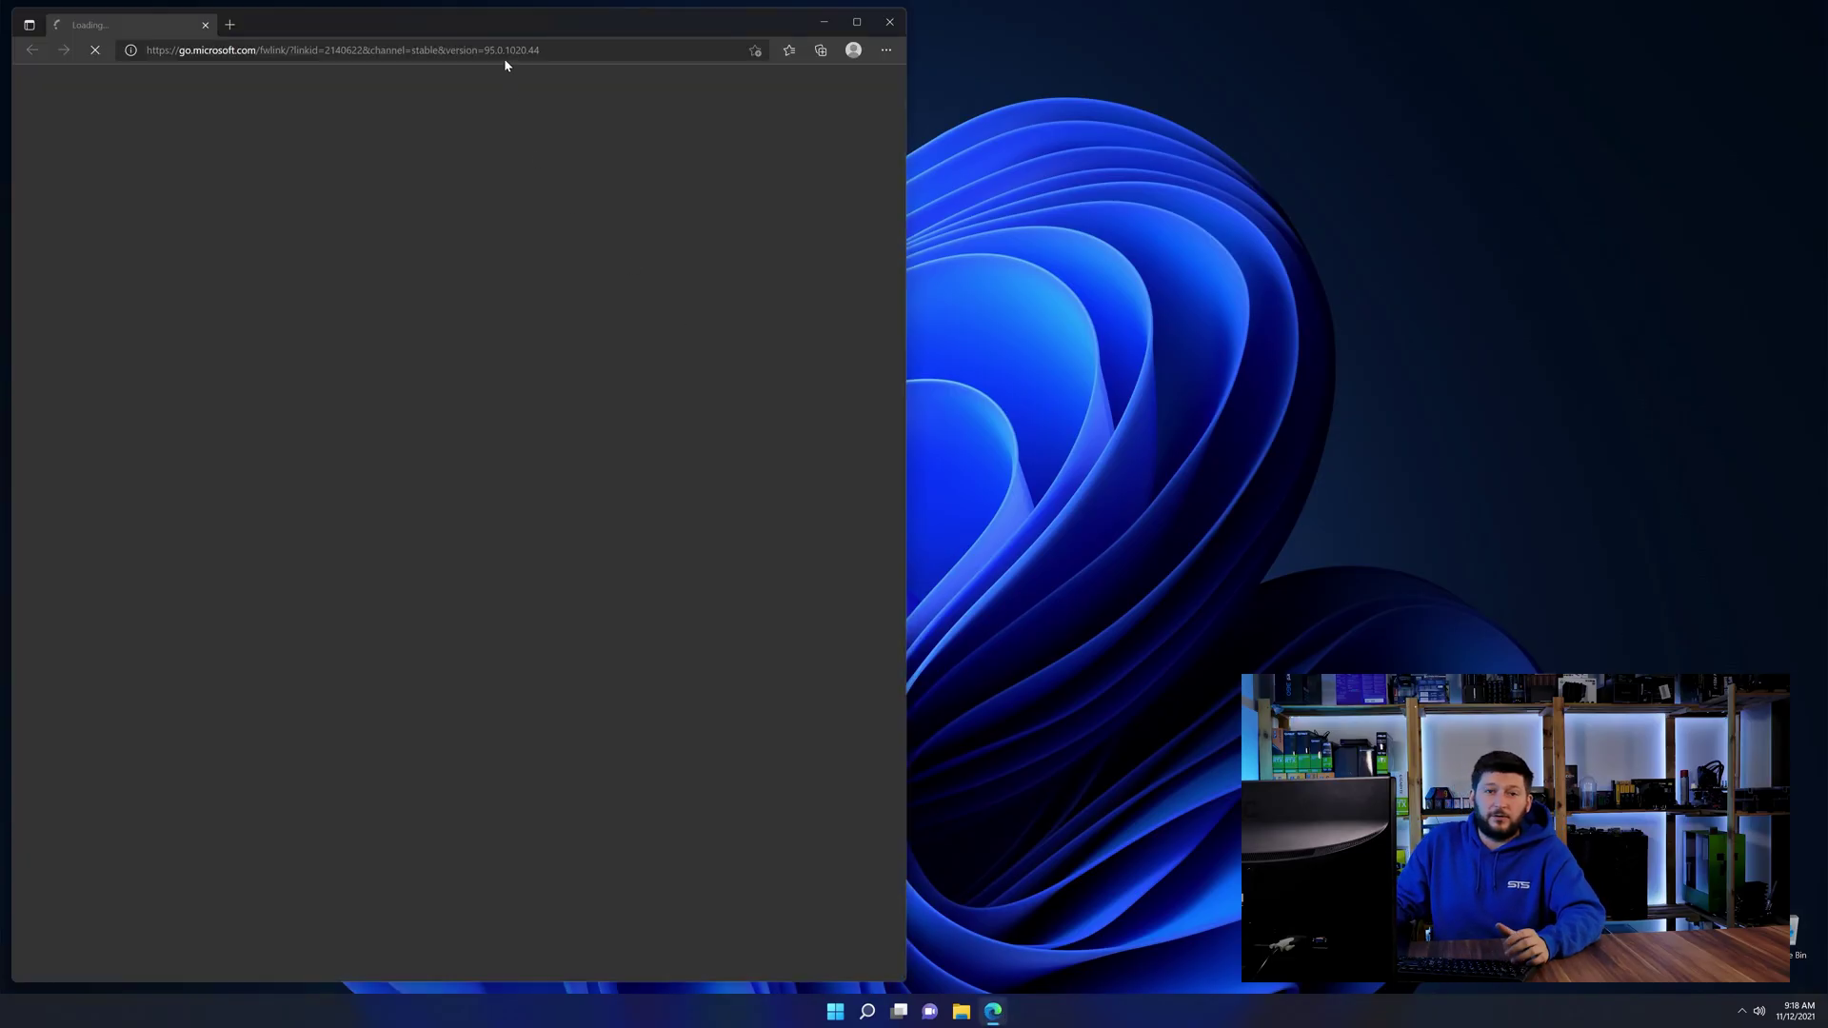
Load the STS Visual C++ 2019 Redistributable page in Edge and scroll to its download buttons.
left_click(504, 51)
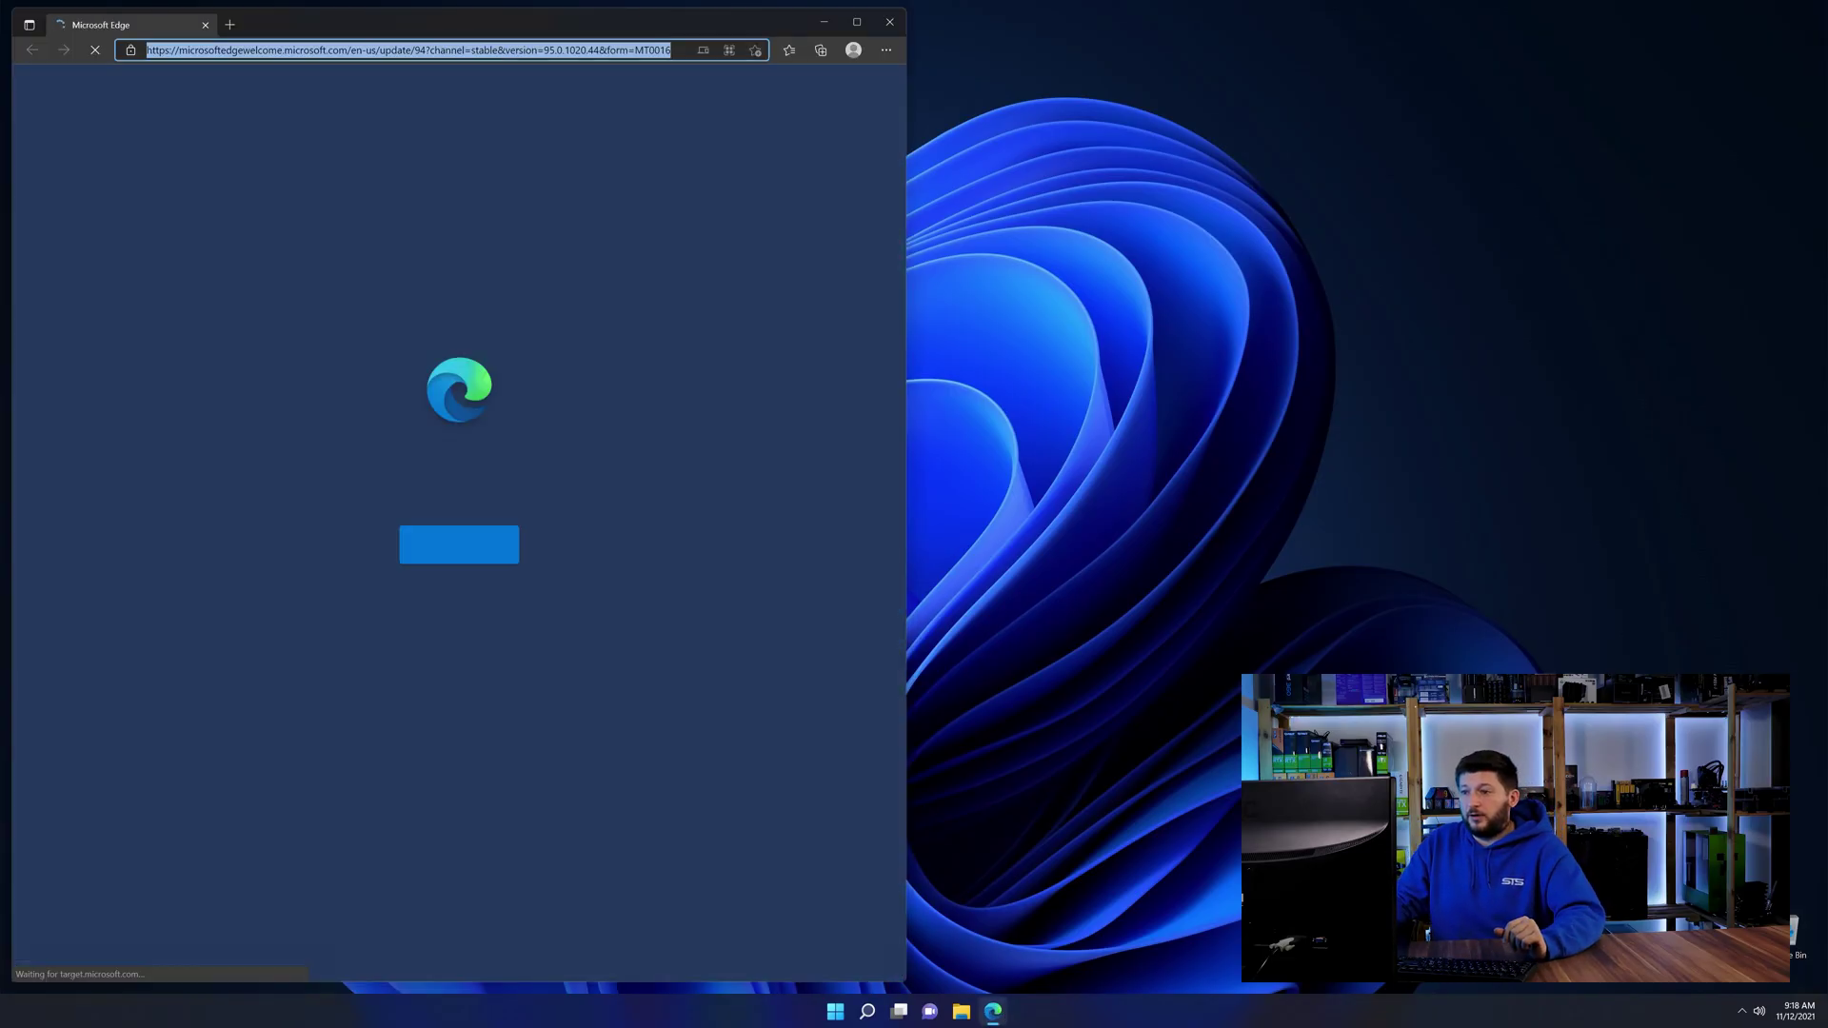
type("https://www.sts-tutorial.com/download/credistributable2019")
key("Return")
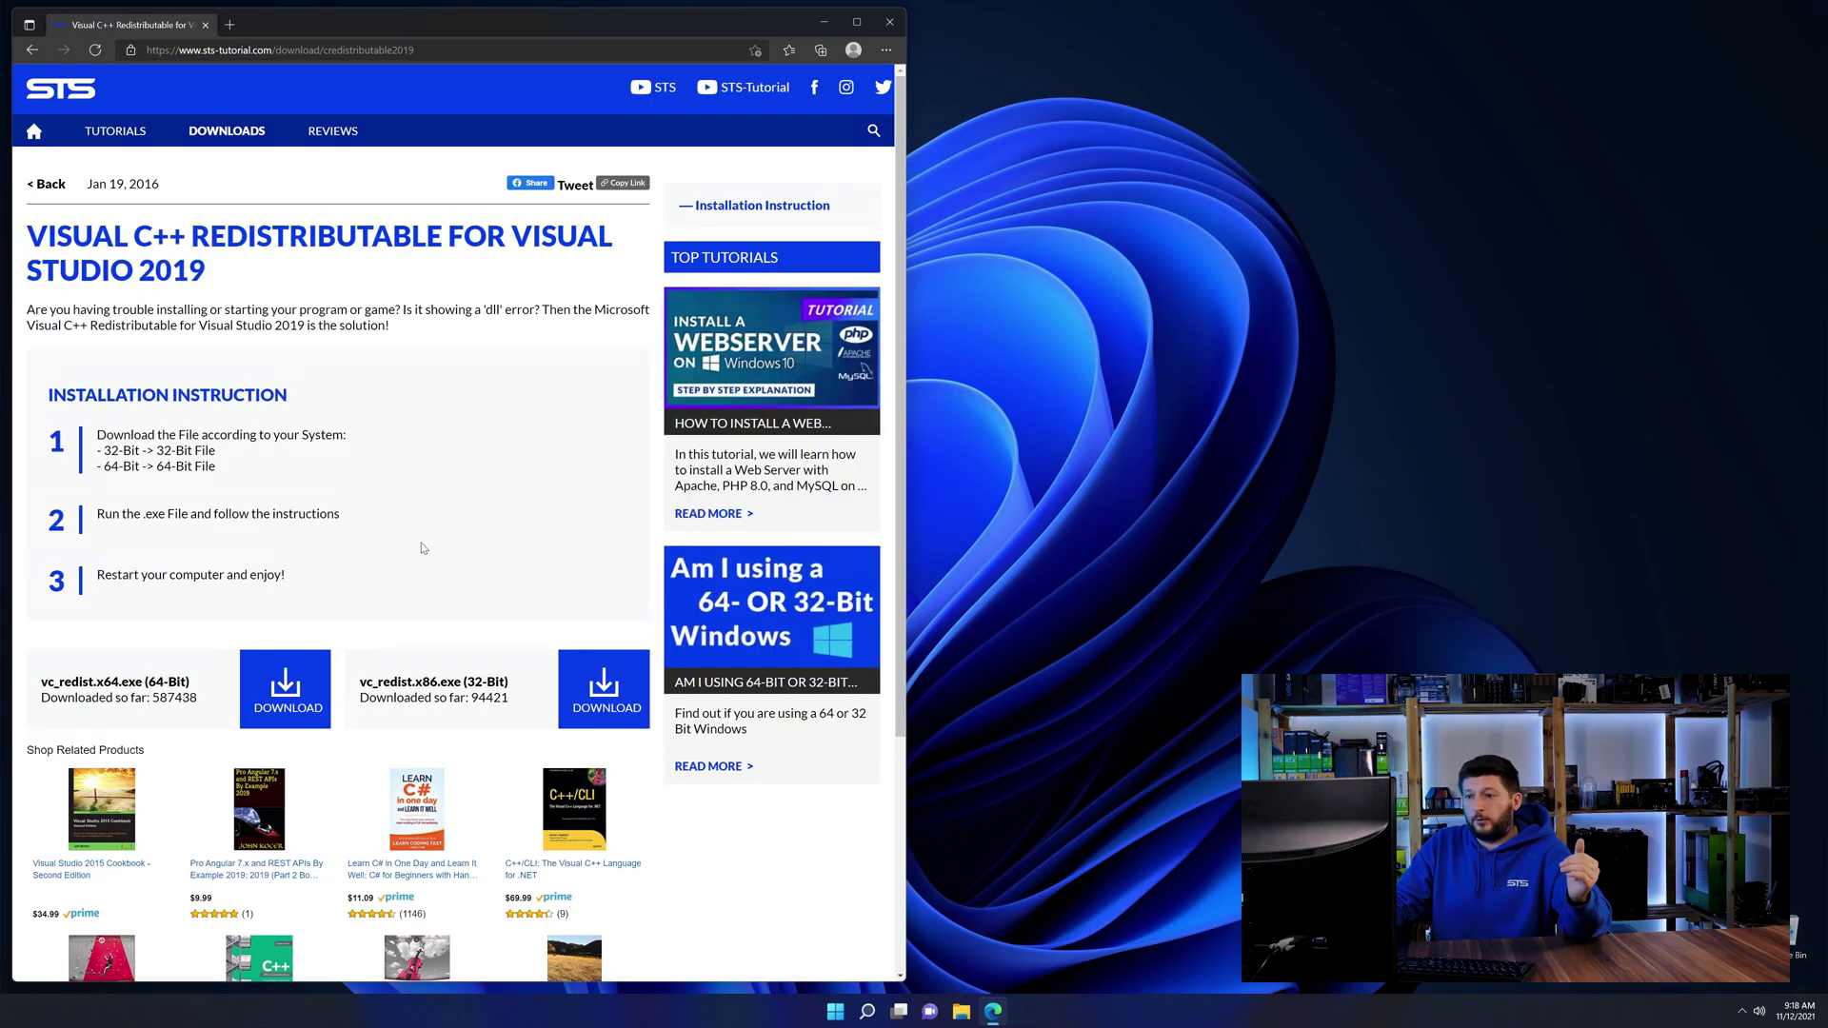
scroll(324, 626, "down", 3)
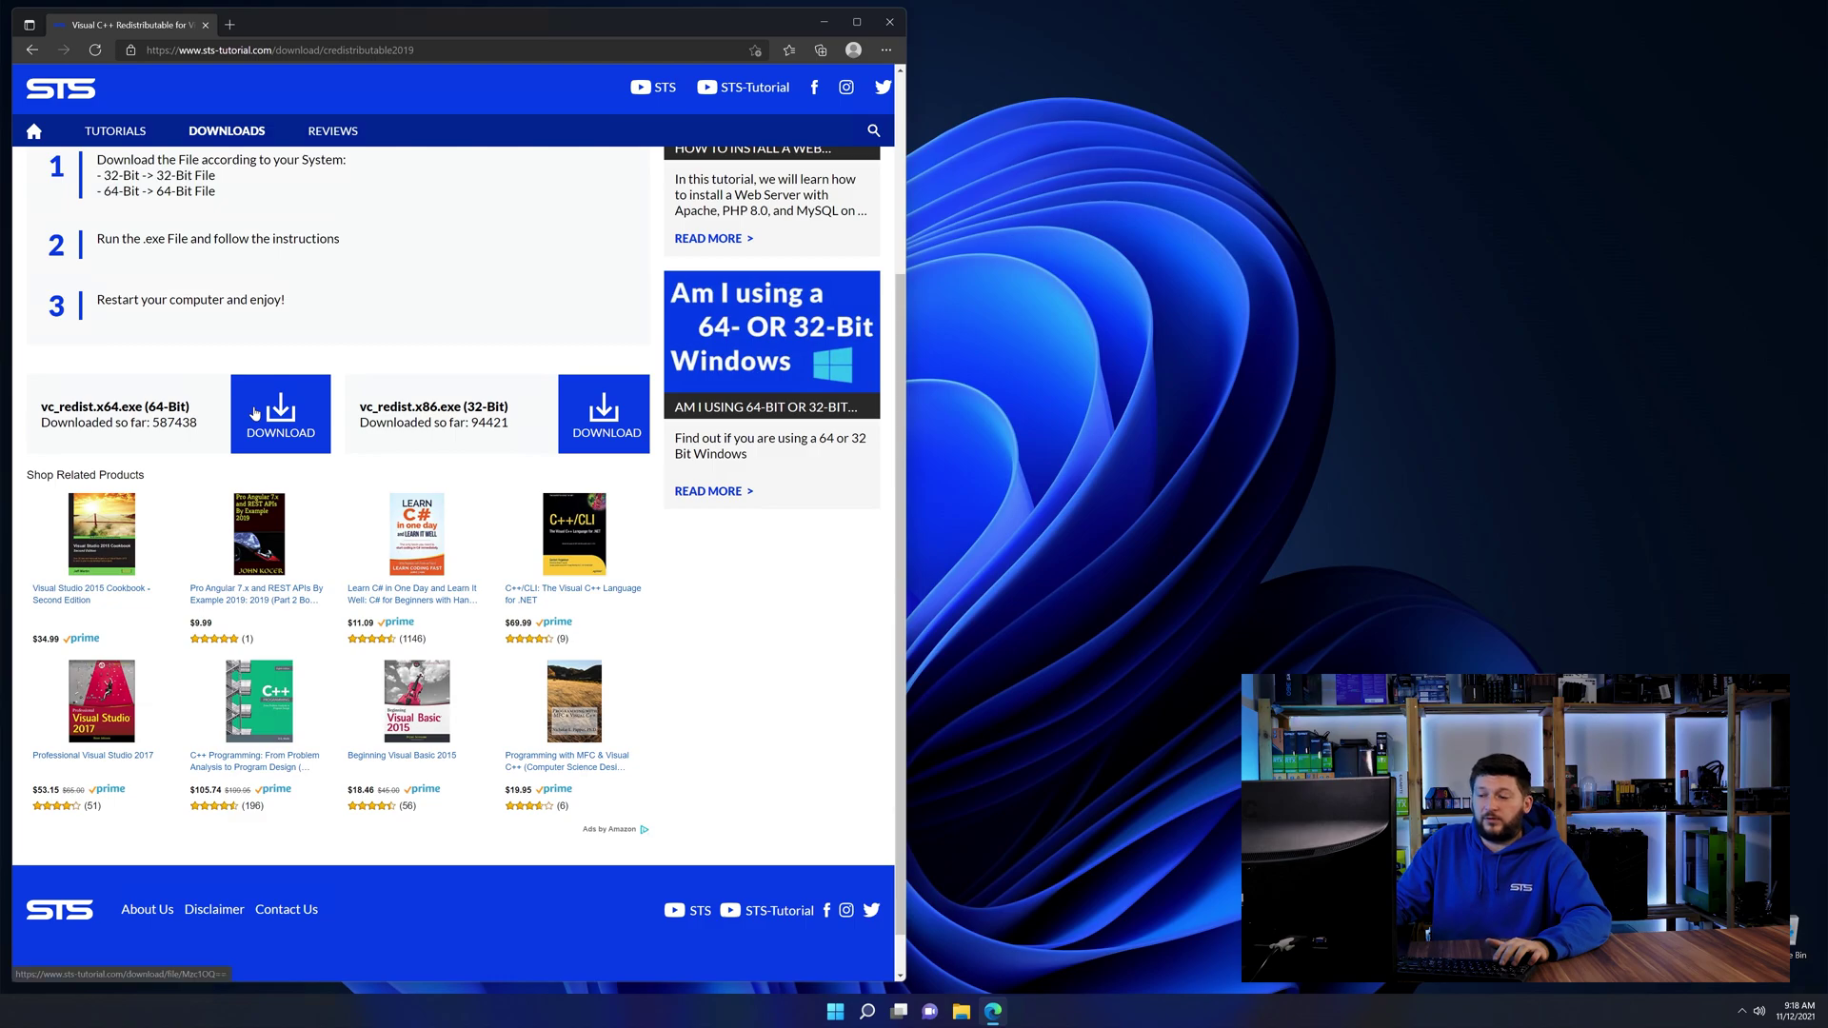
left_click(627, 433)
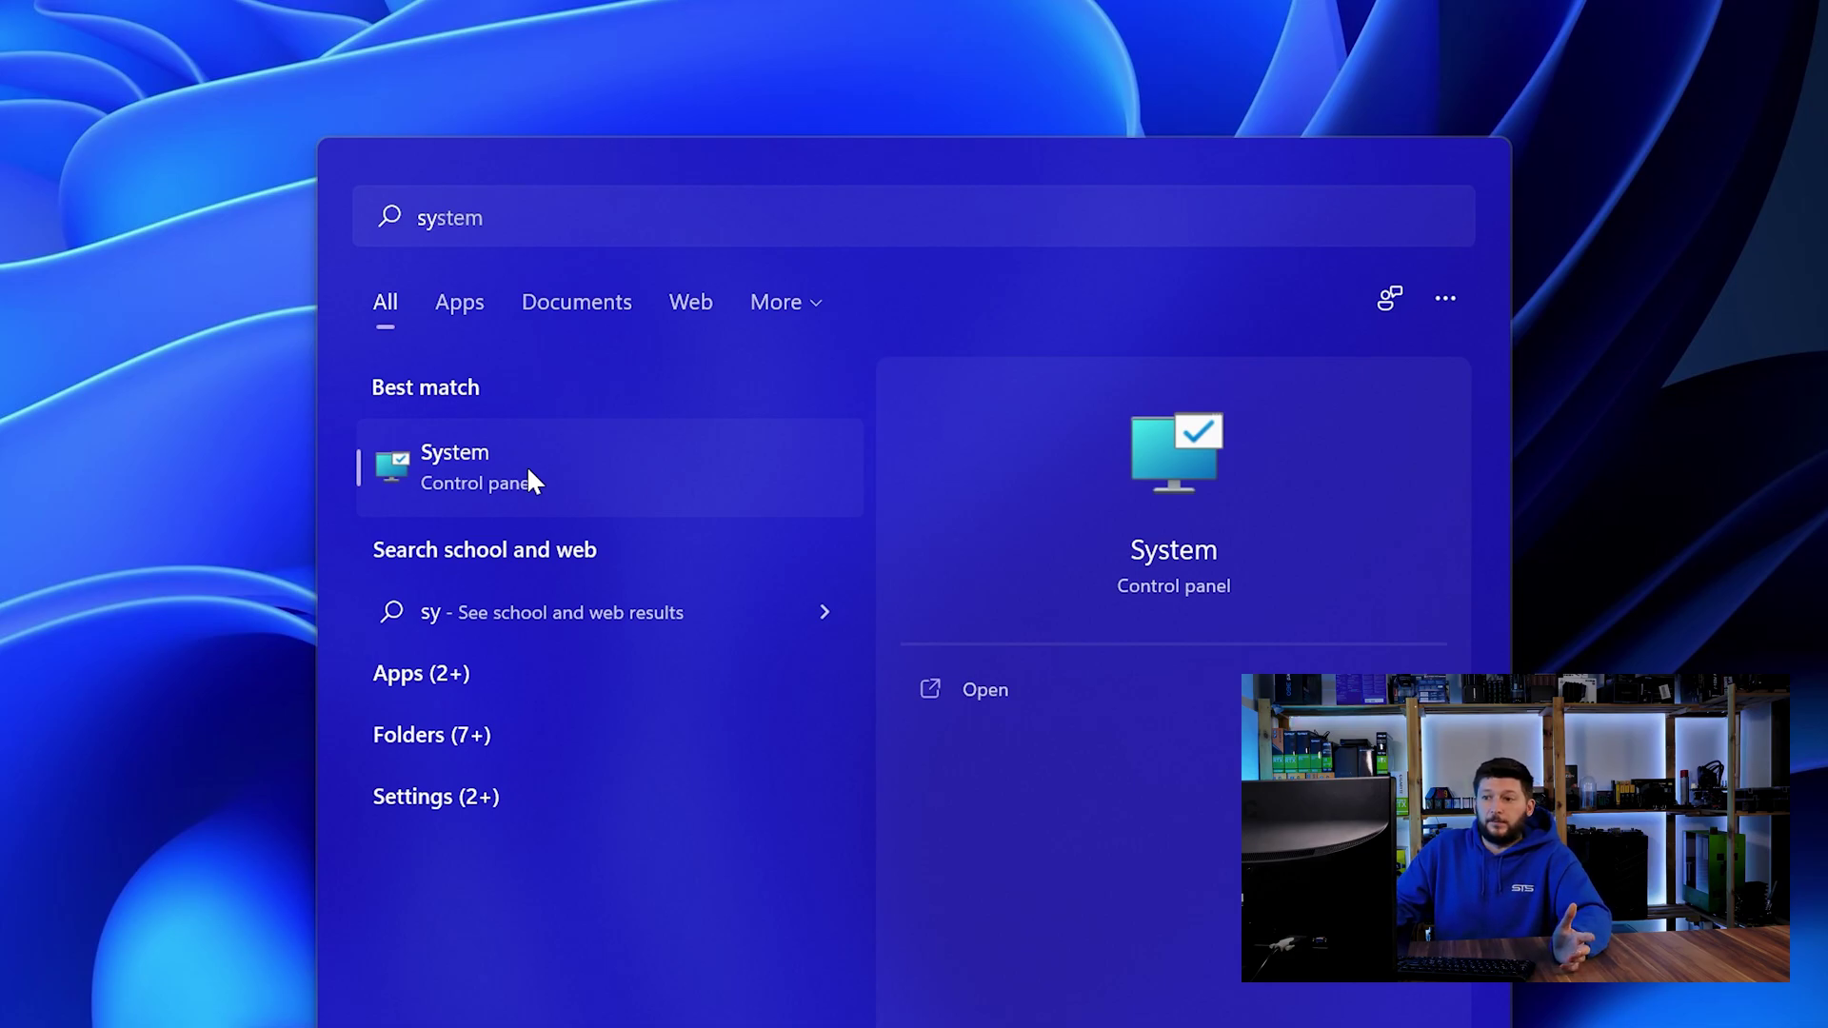
Open Settings' System About page and confirm the system type is a 64-bit operating system.
left_click(529, 473)
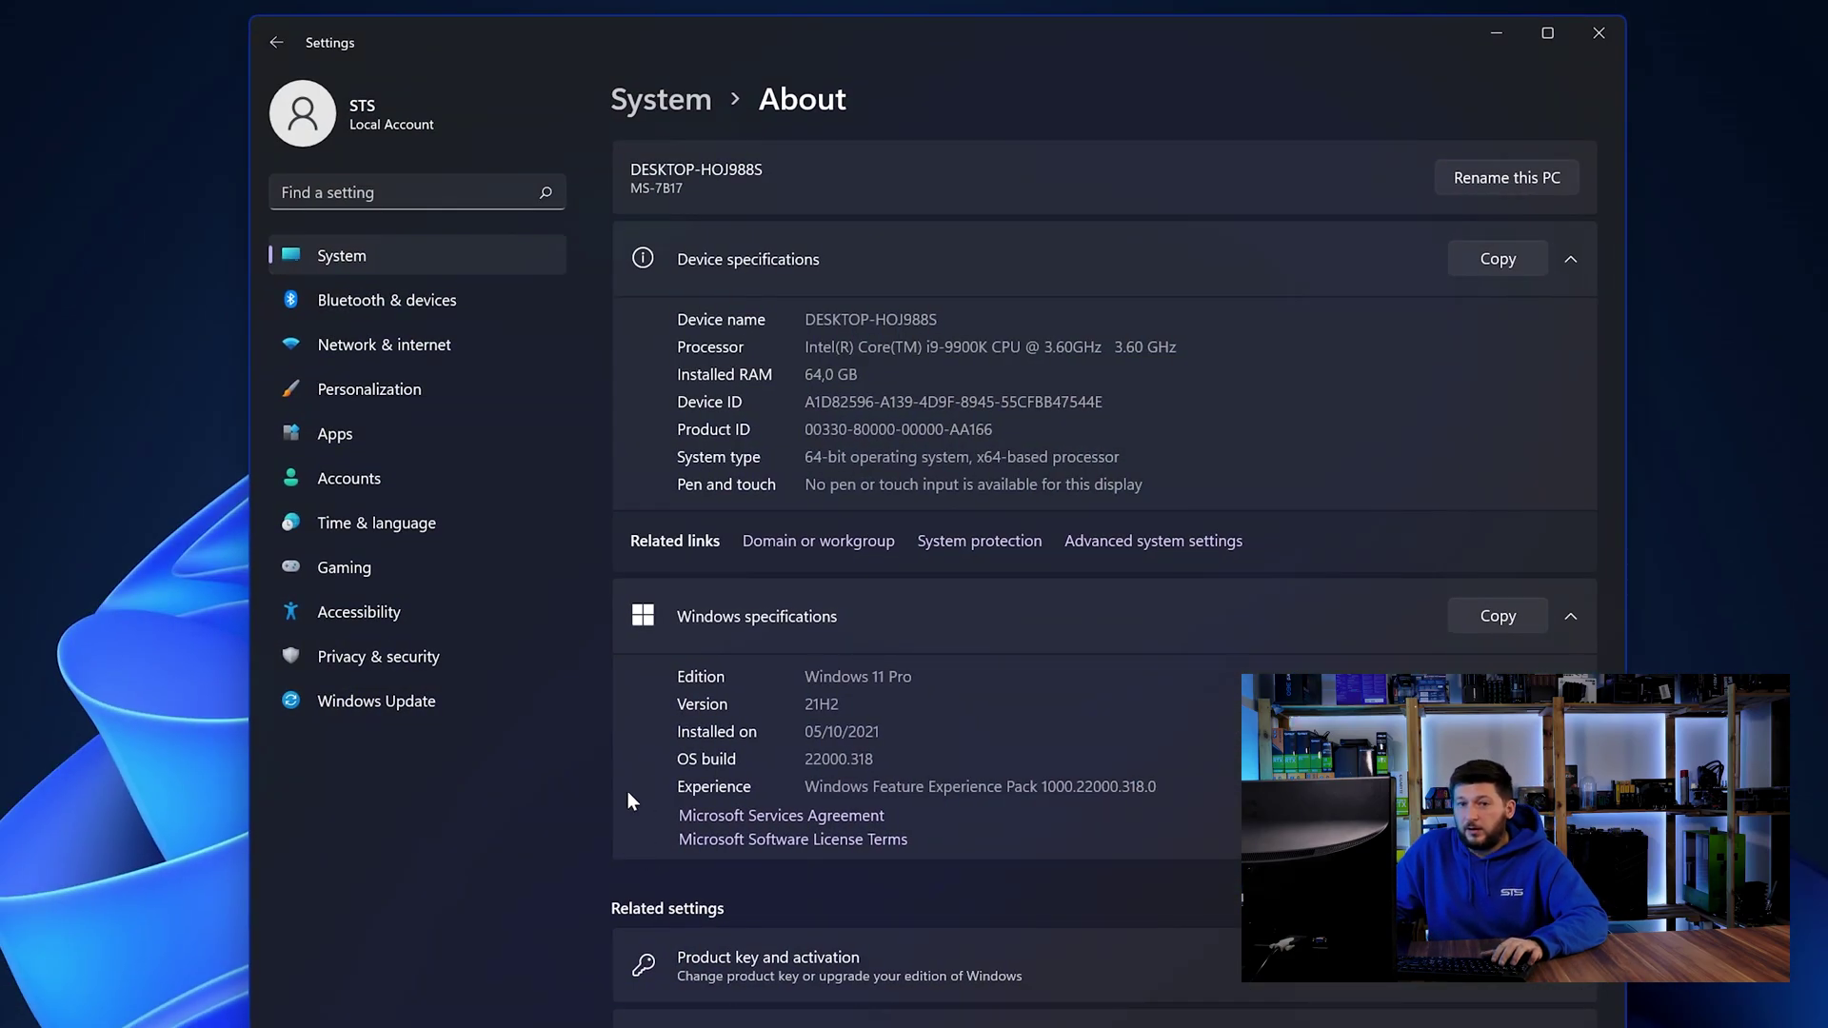
left_click_drag(804, 457, 814, 457)
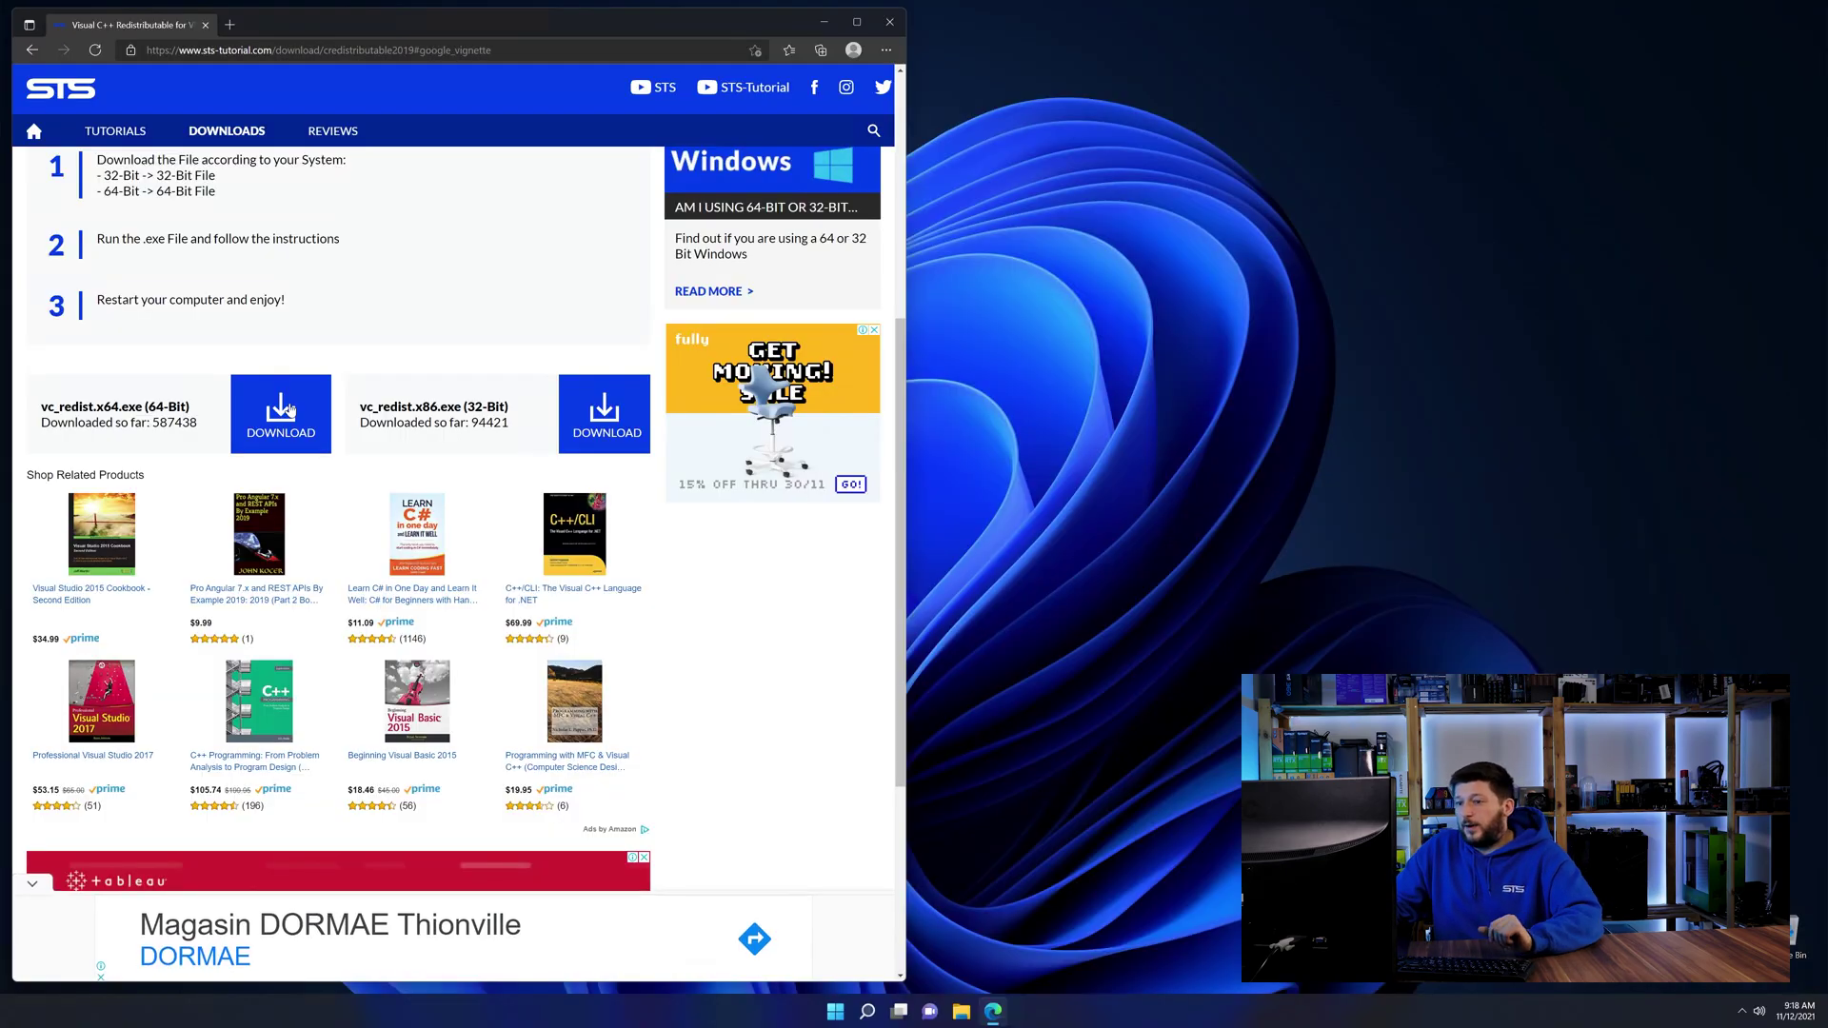
Download vc_redist.x64.exe, skipping the ad and countdown, then launch the installer.
left_click(285, 409)
left_click(501, 619)
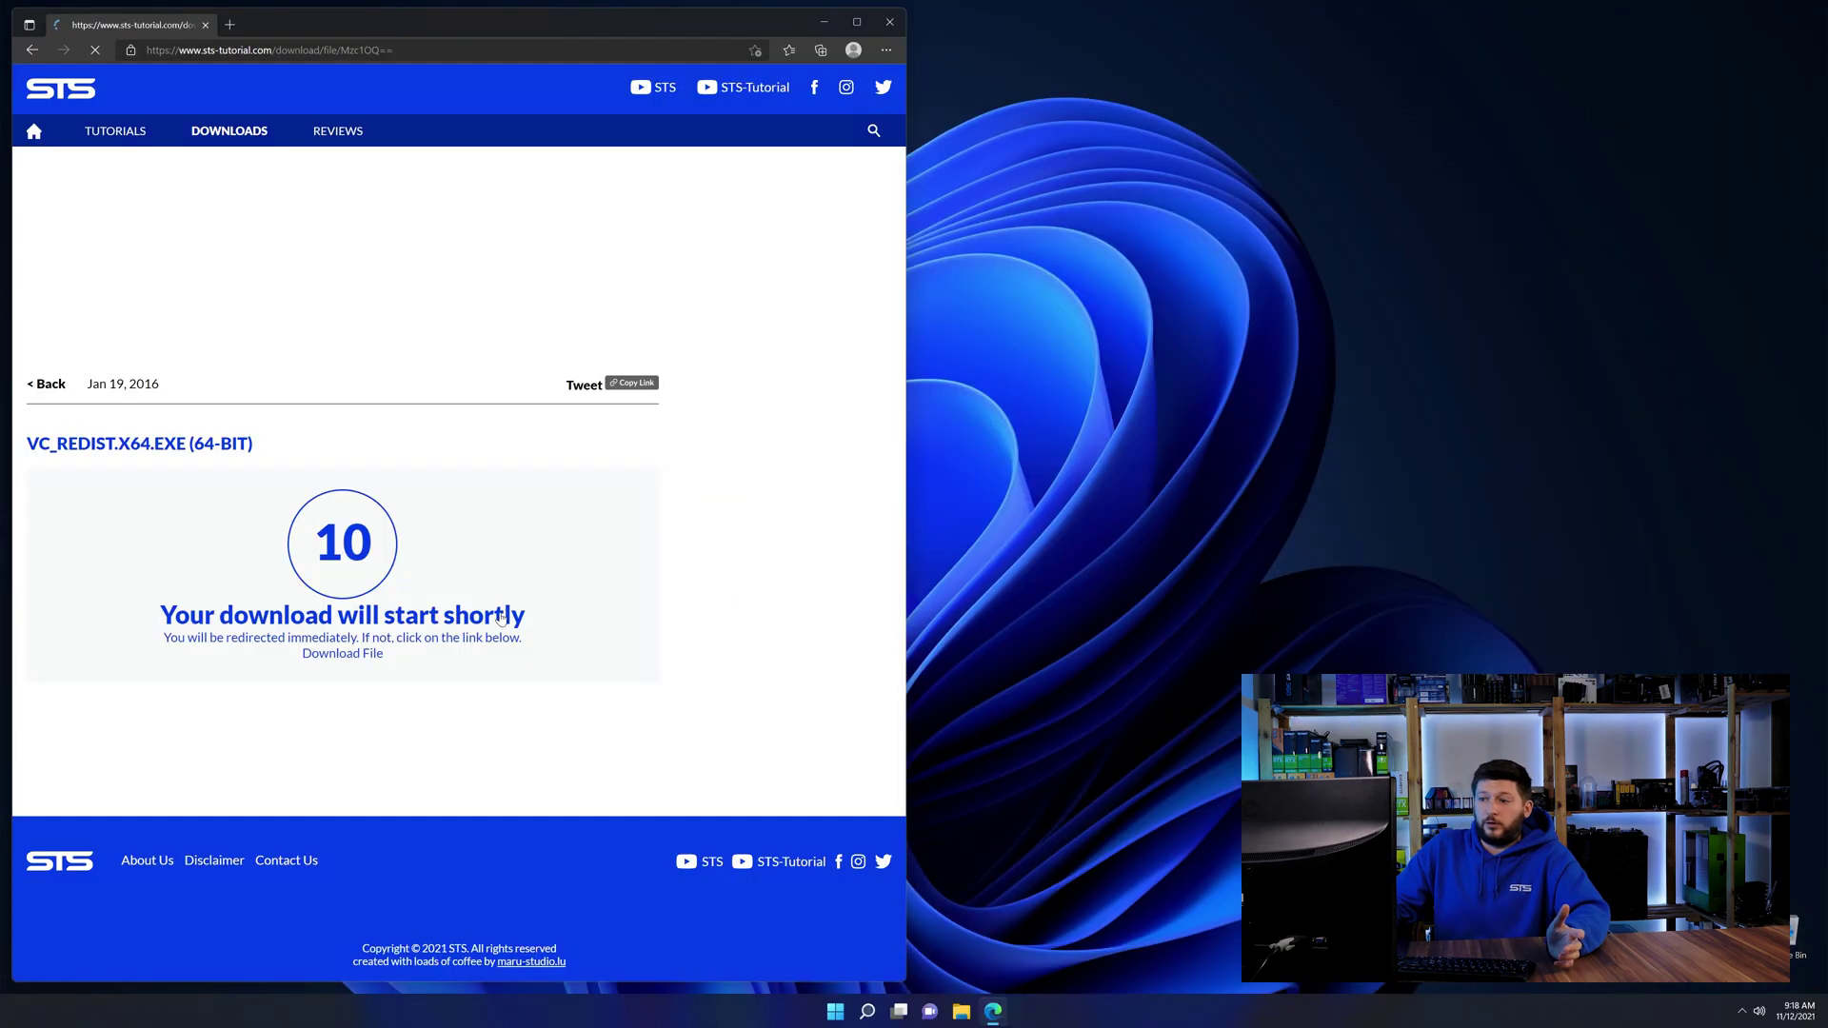
left_click(354, 656)
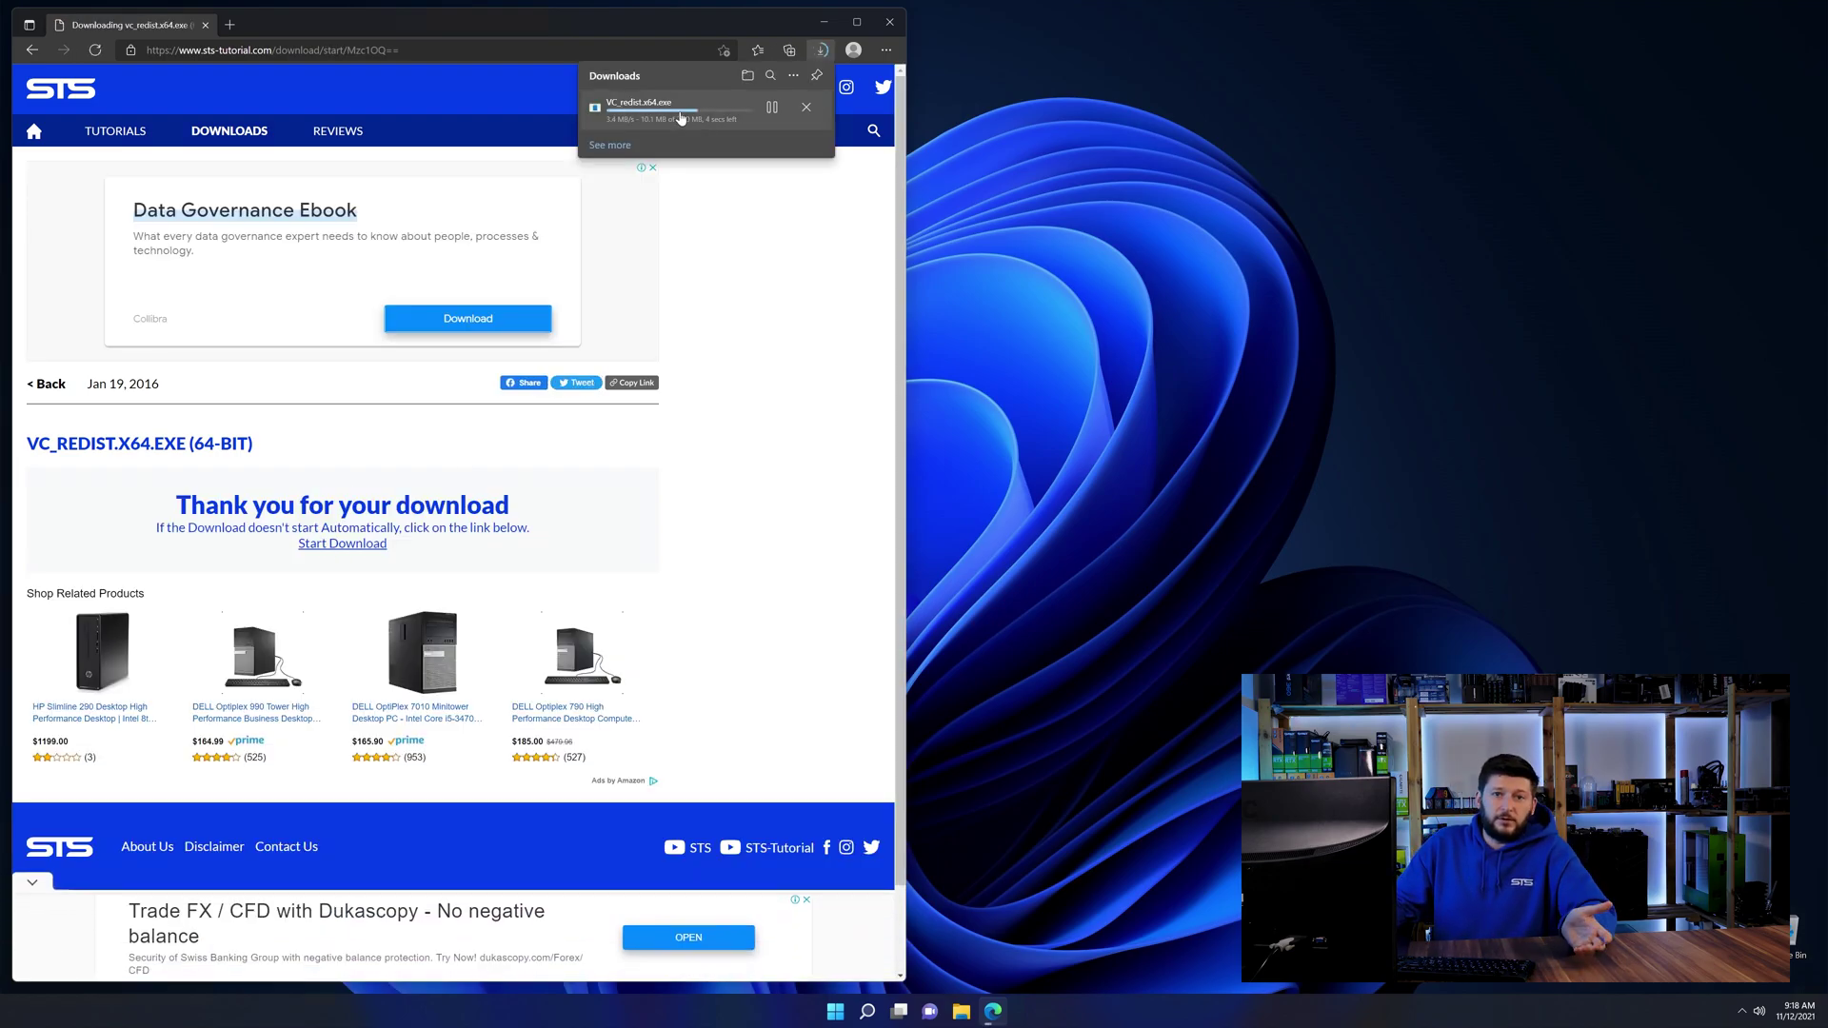
left_click(667, 107)
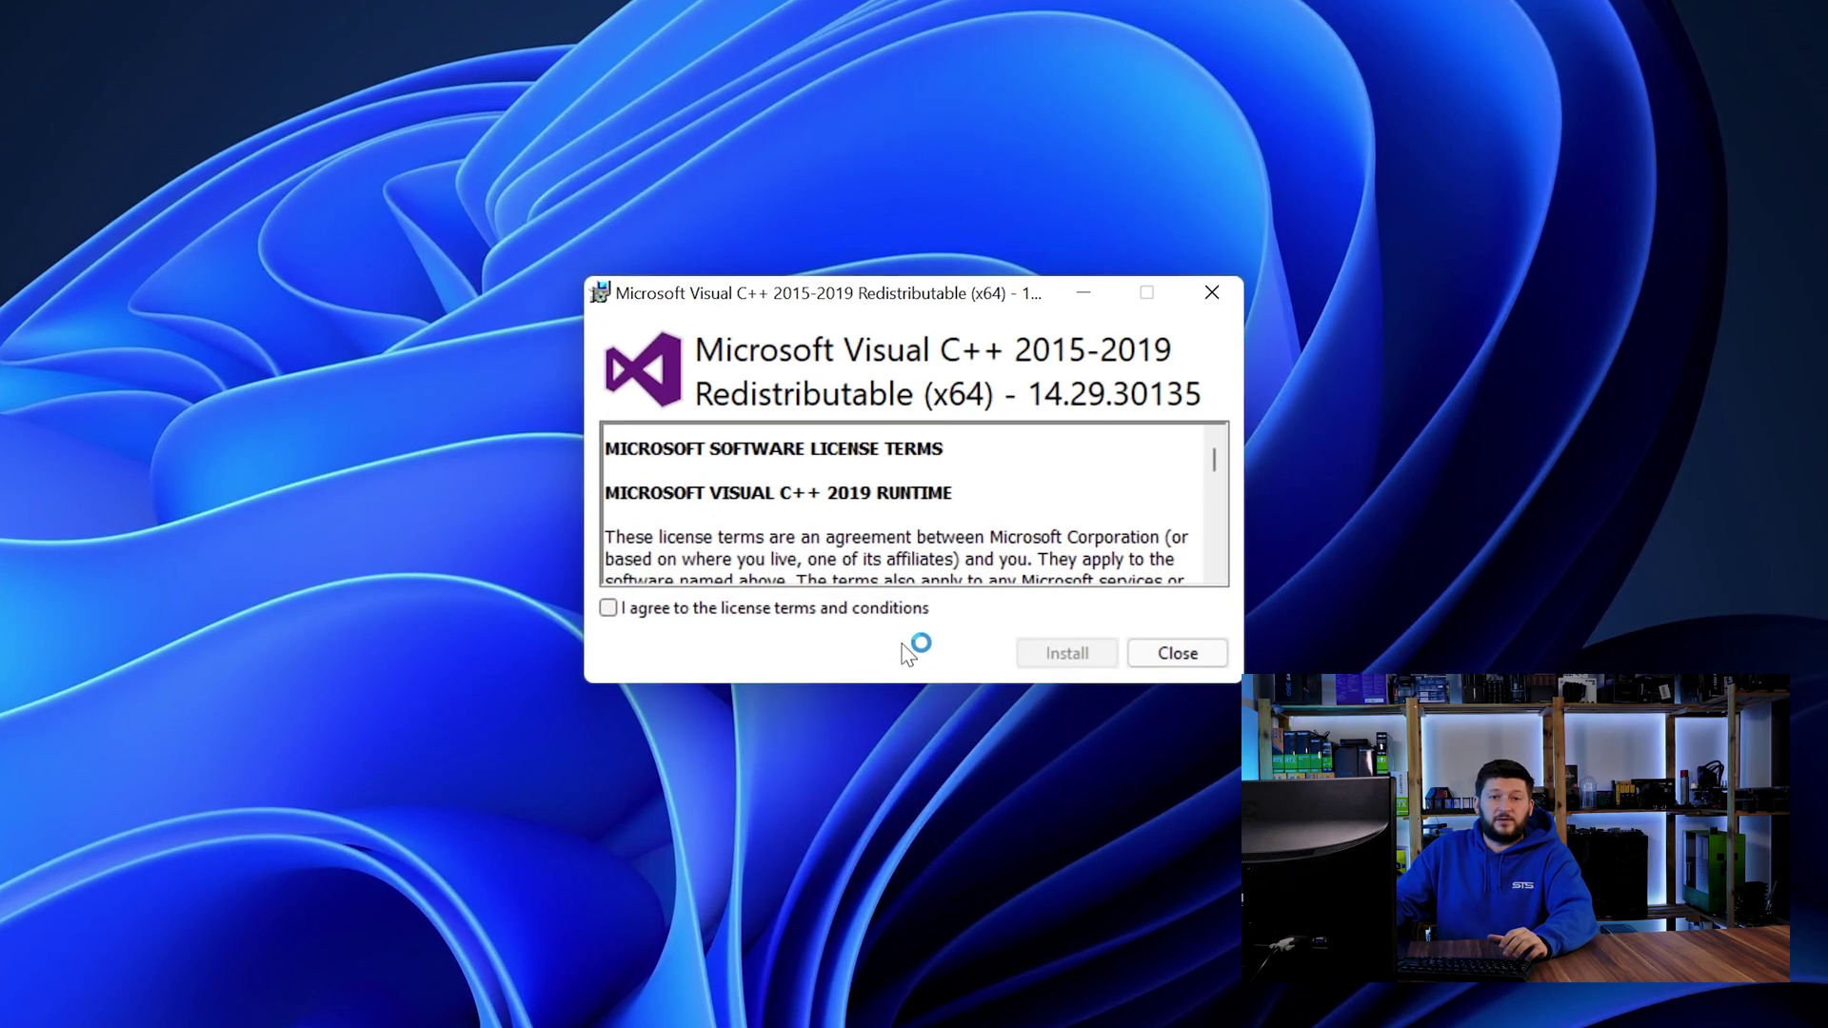
Accept the license and start installing Visual C++ 2015-2019 Redistributable (x64) 14.29.30135.
left_click(1067, 653)
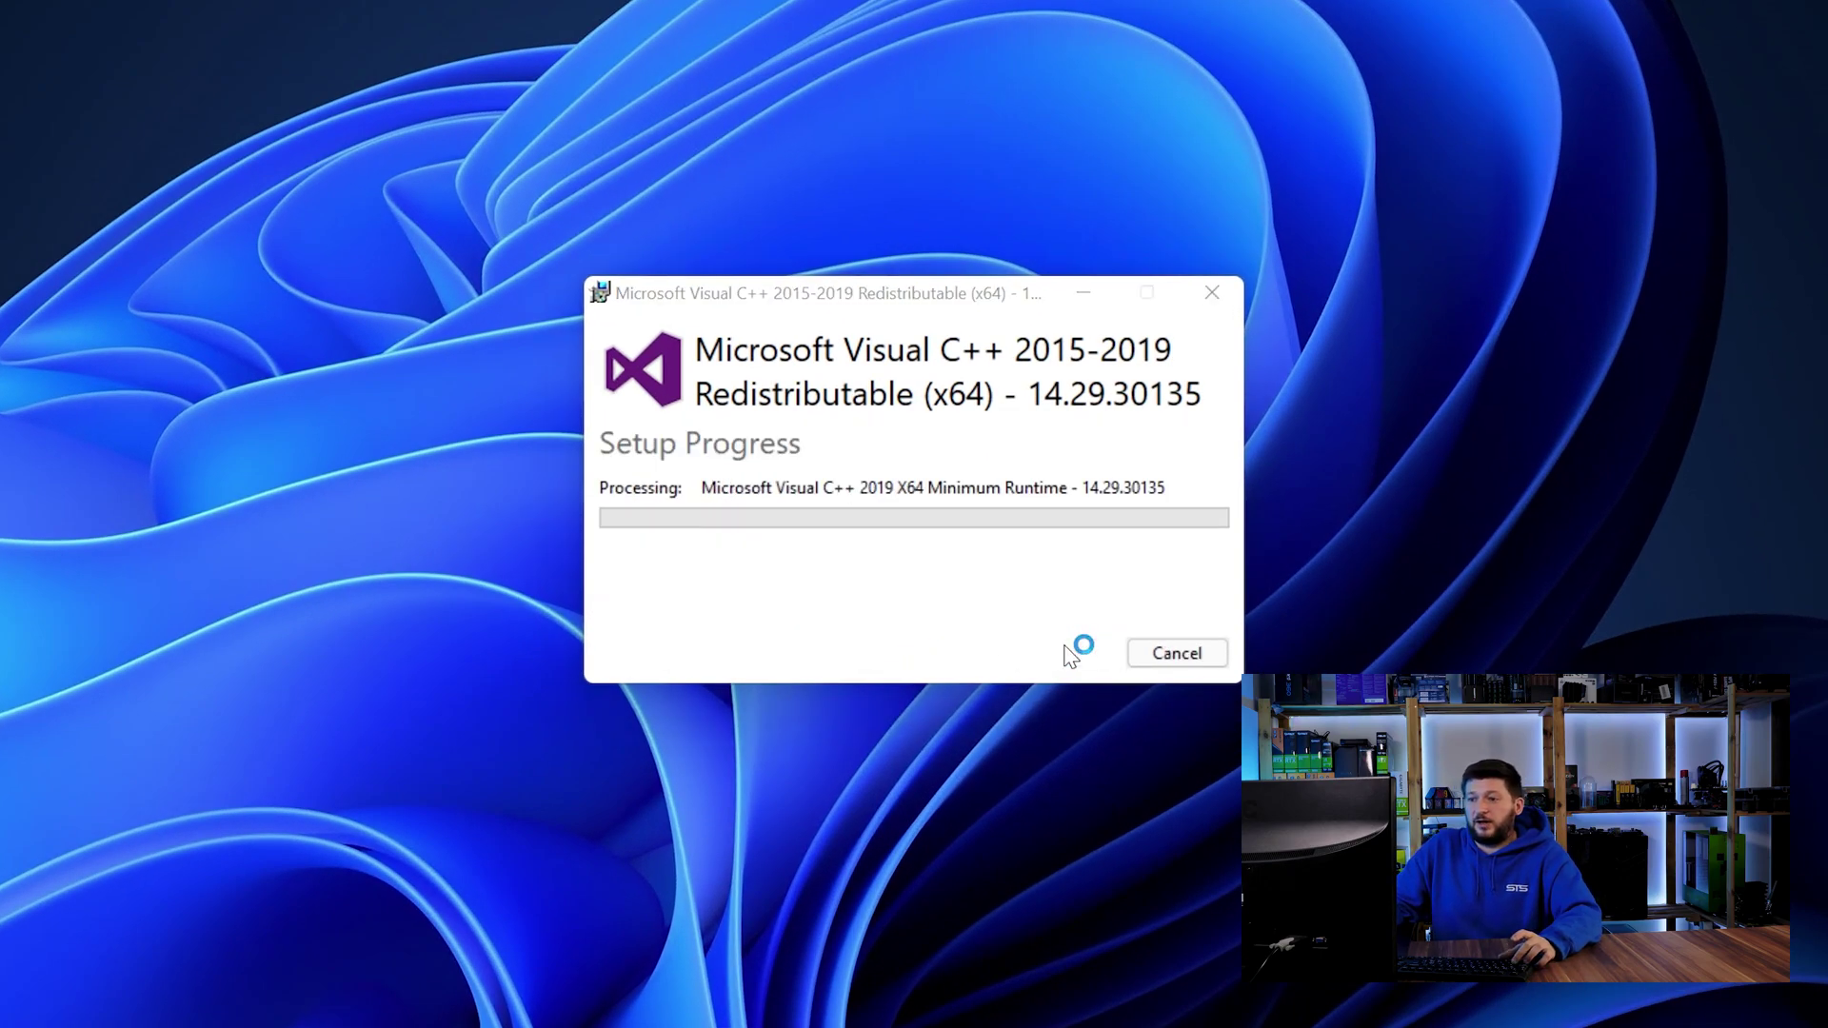